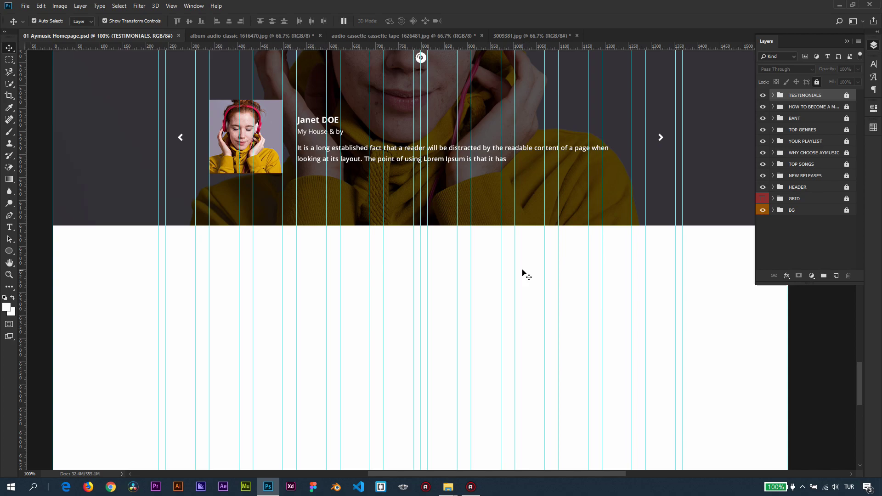
Step: Add a text line reading "Subscribe" in the empty white area below the testimonials section
drag(475, 240, 471, 246)
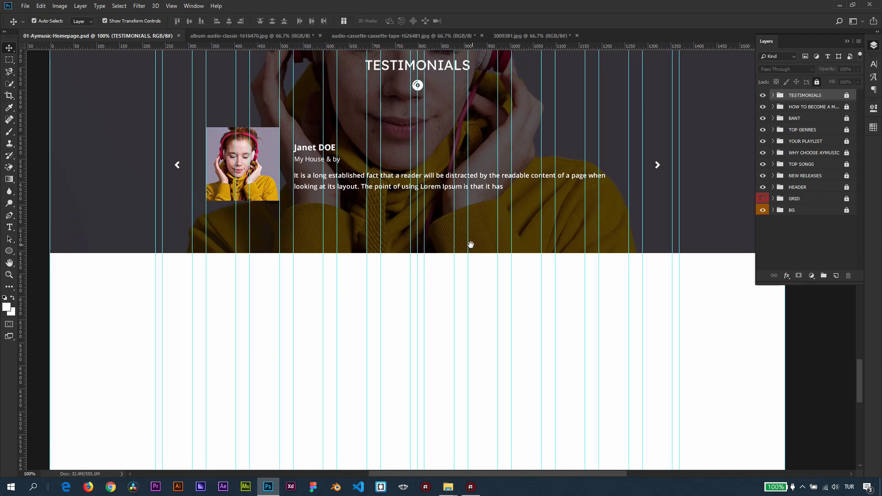
click(9, 227)
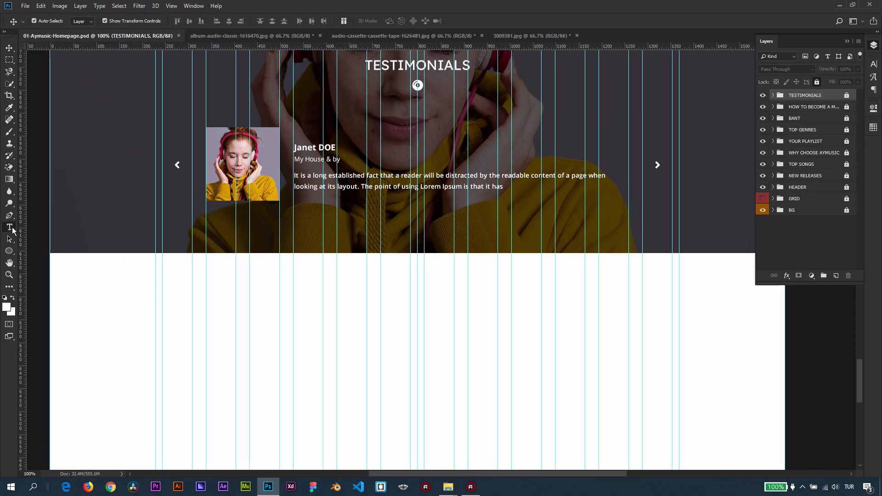
click(267, 288)
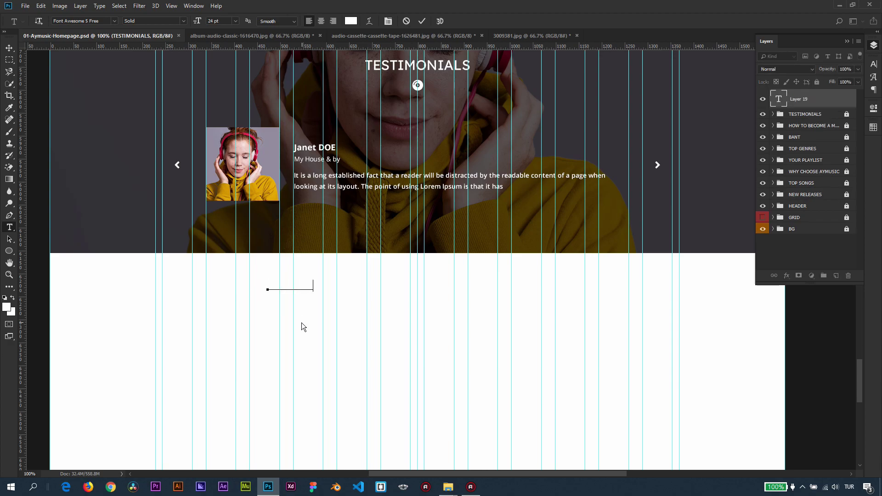
Step: Format the "Subscribe" text as Open Sans SemiBold, 14 pt, in black
double_click(297, 285)
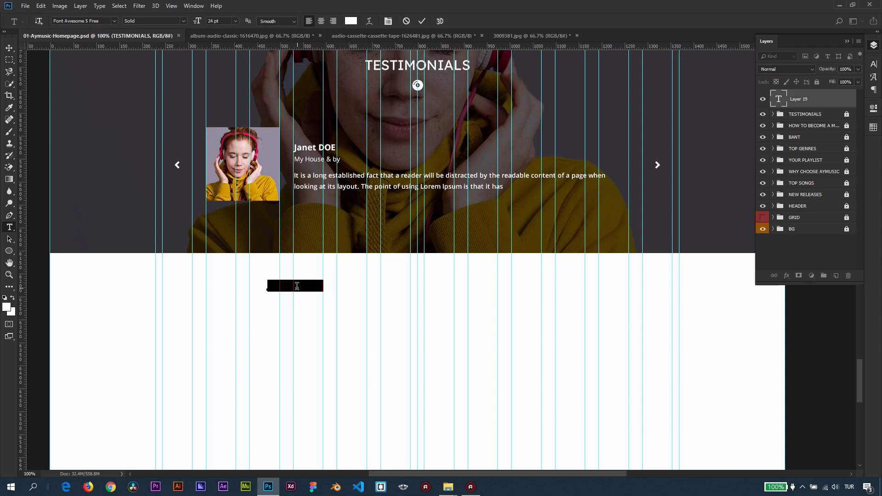
click(111, 21)
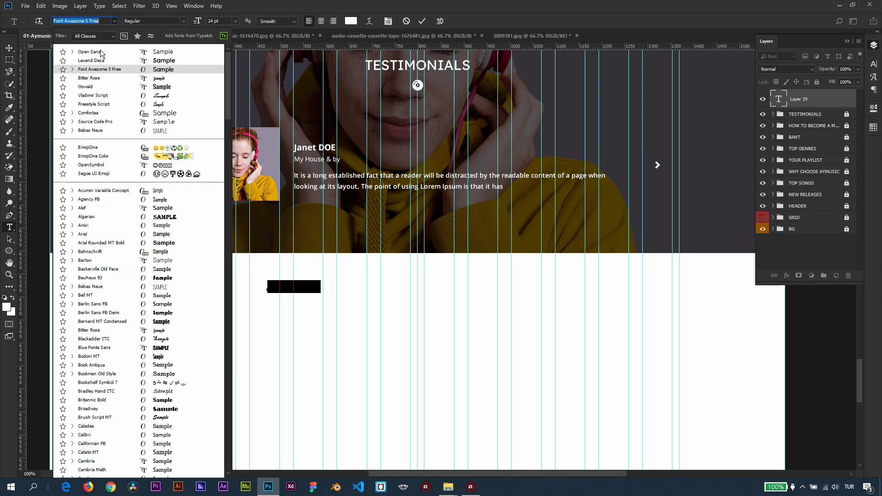
click(100, 51)
click(182, 21)
click(147, 63)
click(235, 21)
click(225, 83)
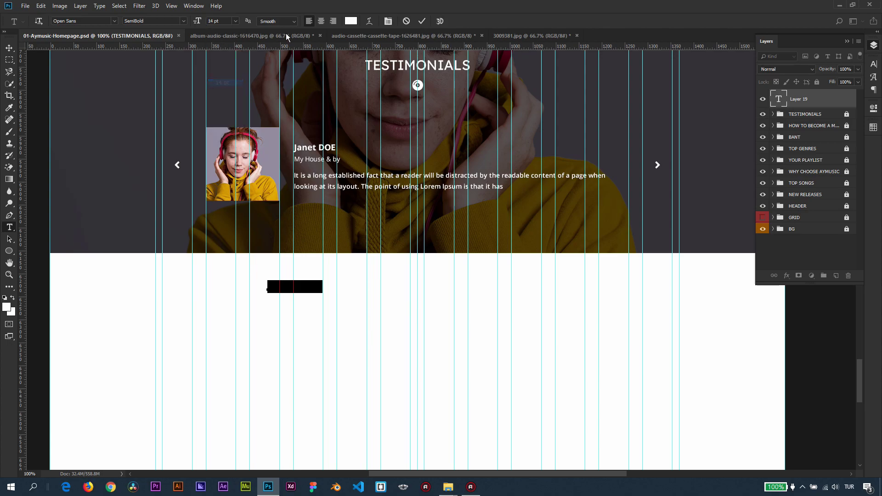
click(873, 128)
click(804, 153)
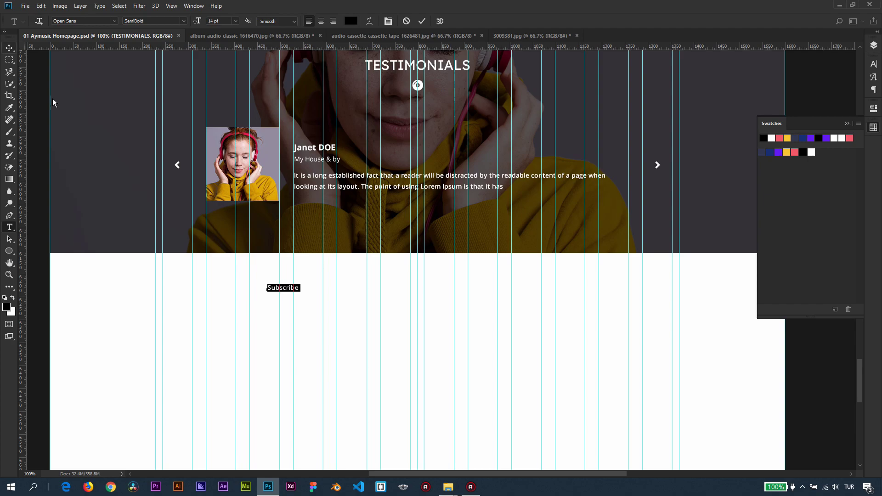
Step: Extend the text to read "Subscribe to our Newsletter" and set its size to 18 pt
click(302, 285)
text(to our Newsletter)
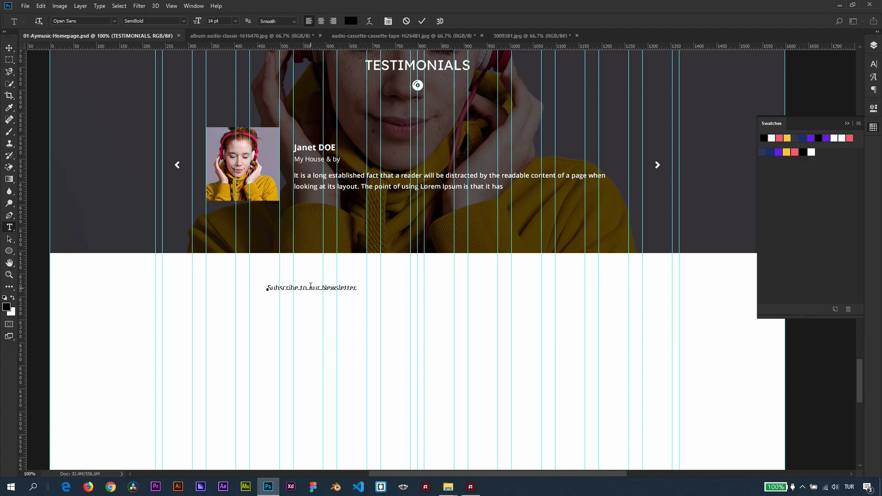
triple_click(311, 285)
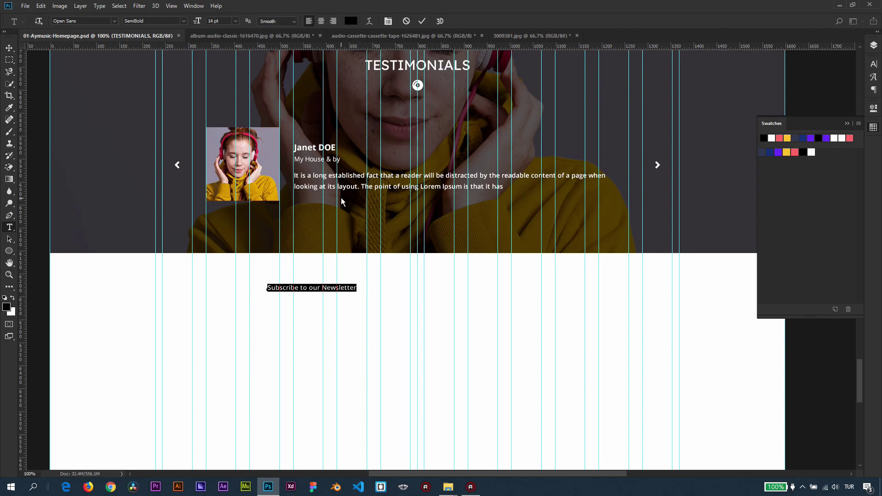
click(236, 21)
click(218, 92)
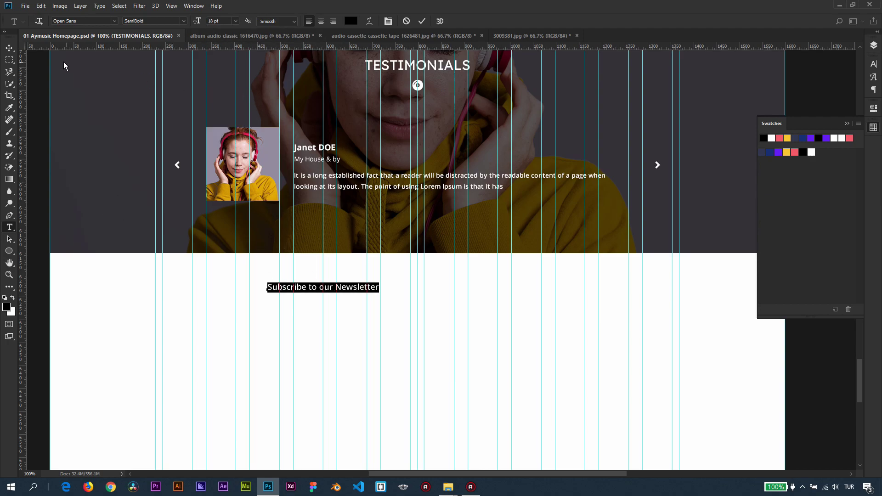
Step: Set the newsletter heading to Bold and move it further down, aligned with the left edge of the testimonial text
click(10, 48)
drag(359, 288, 346, 298)
click(10, 227)
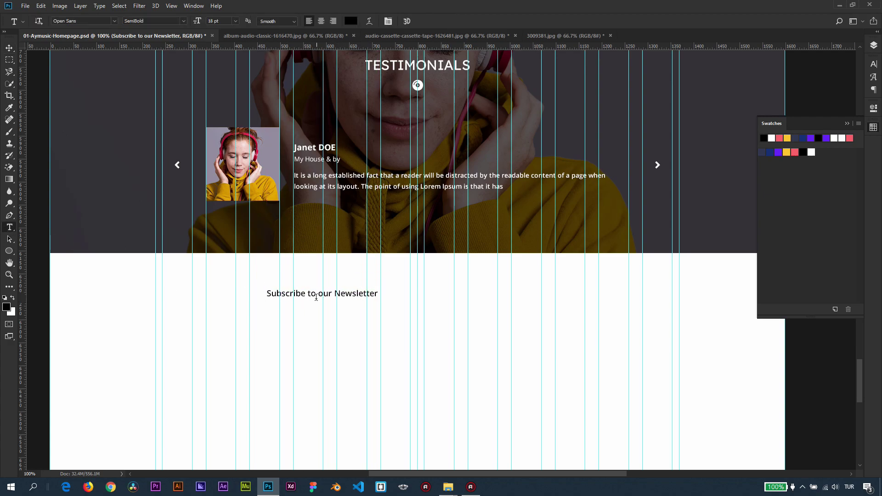
triple_click(327, 294)
click(183, 21)
click(166, 74)
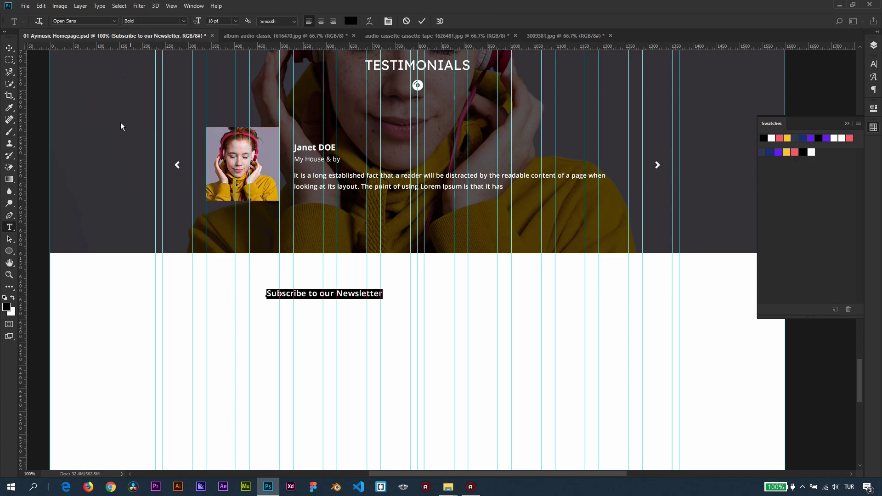
click(9, 48)
drag(371, 295, 390, 323)
Step: Draw a rectangle 350 px wide beside the newsletter heading and set its height to 50 px
drag(443, 320, 450, 260)
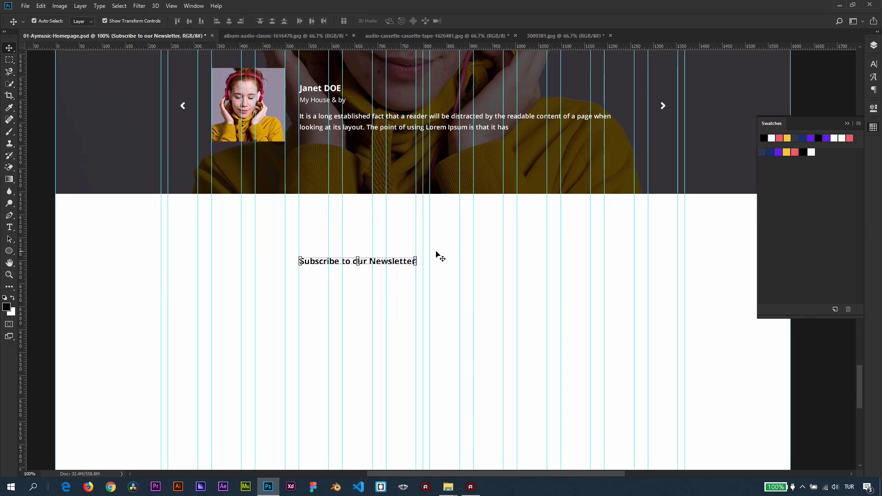
click(9, 251)
right_click(9, 250)
click(41, 251)
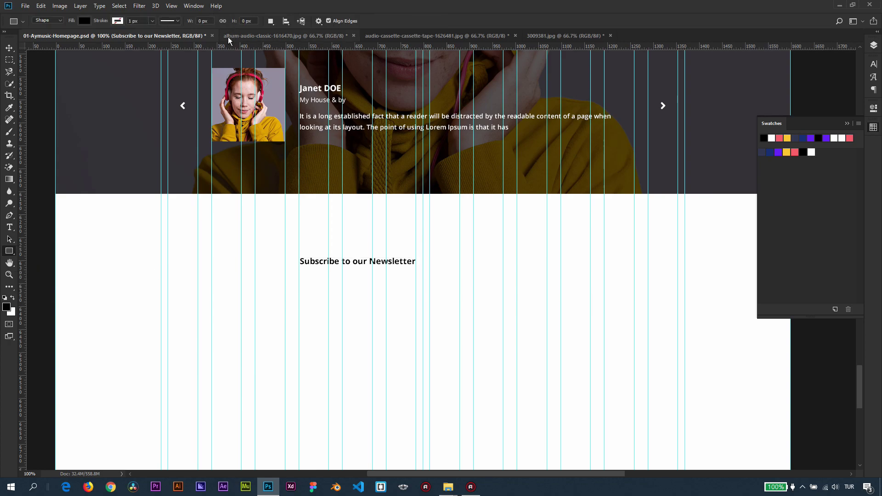
drag(430, 250, 591, 274)
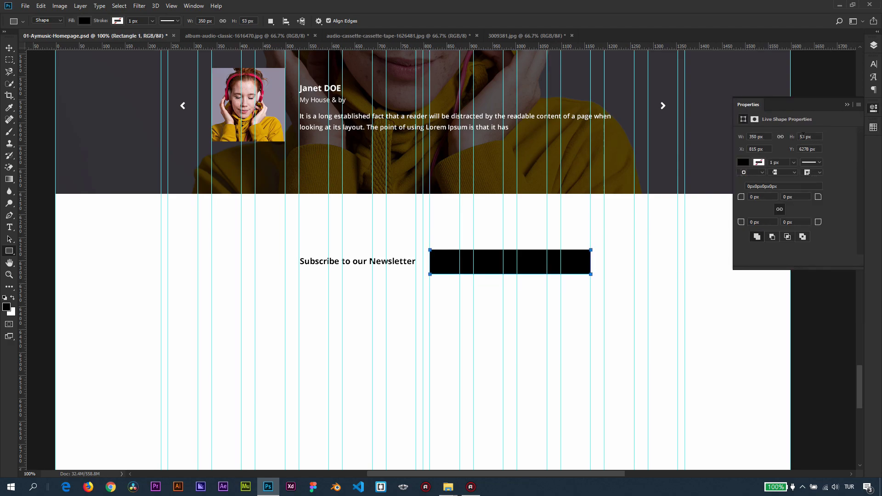
text(0)
key(Return)
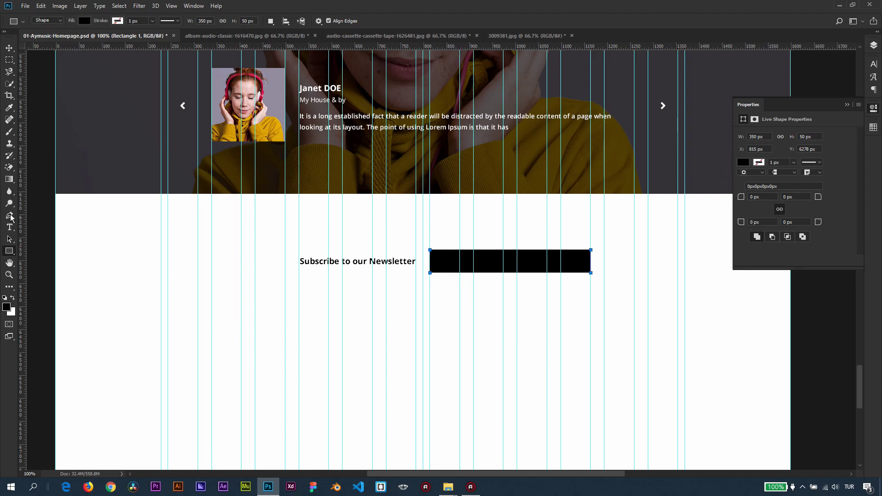
Step: Remove the rectangle's fill, give it a black stroke, and check it with the guides hidden
click(85, 21)
click(45, 38)
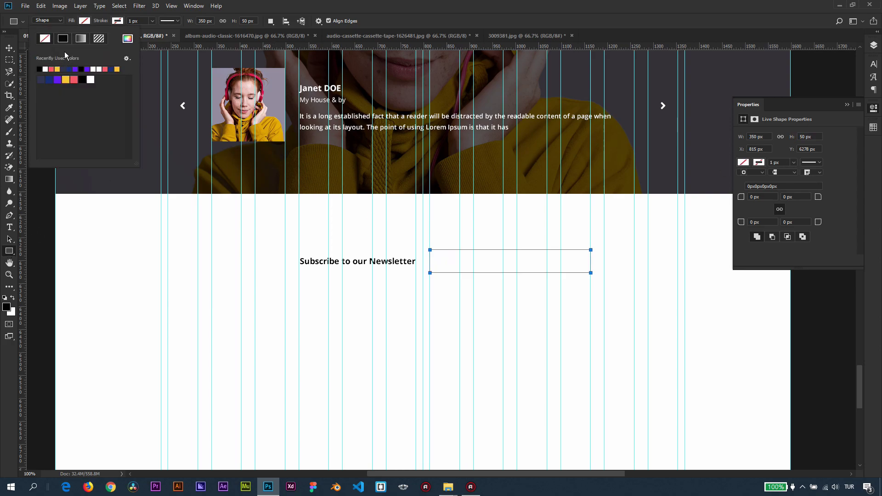
click(117, 21)
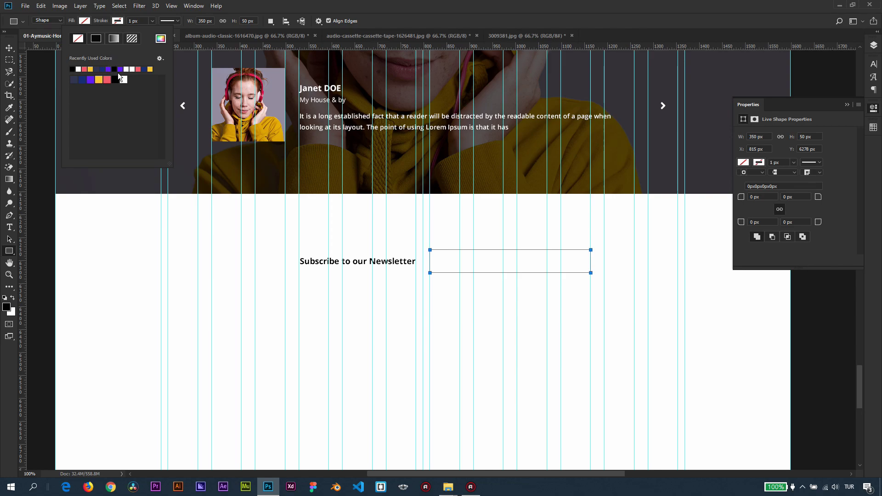
click(115, 80)
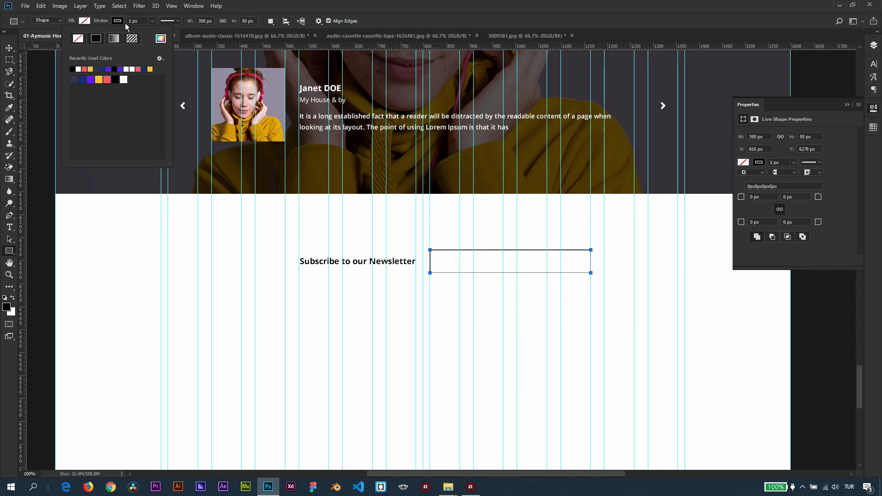
key(v)
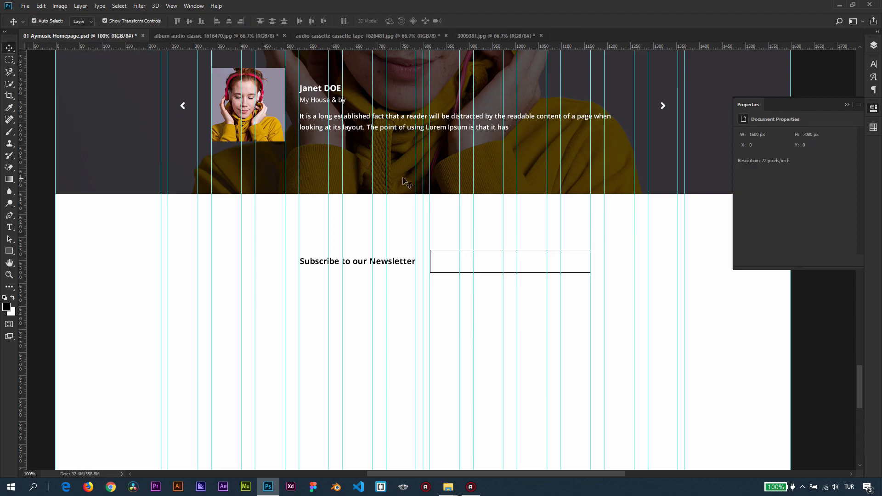
key(ctrl+semicolon)
key(ctrl+semicolon)
Step: Choose 444444 as the rectangle's stroke colour and save that colour as a swatch
drag(494, 287, 481, 272)
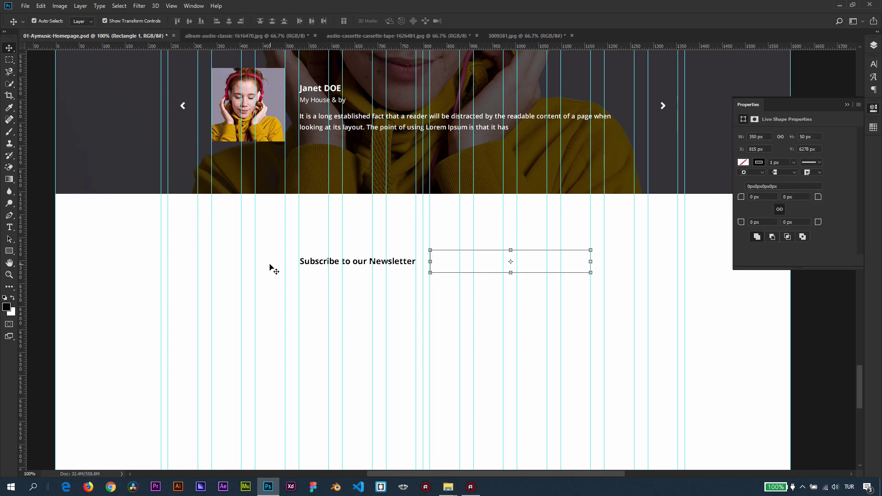
click(9, 251)
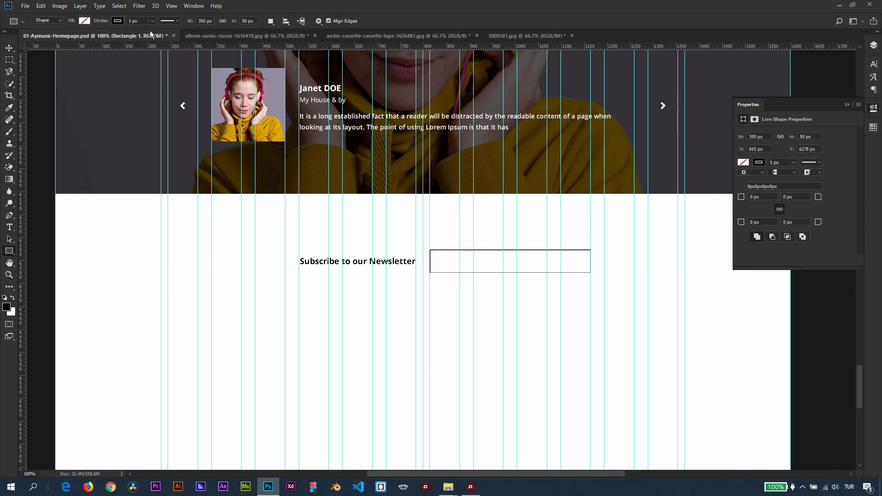
click(118, 21)
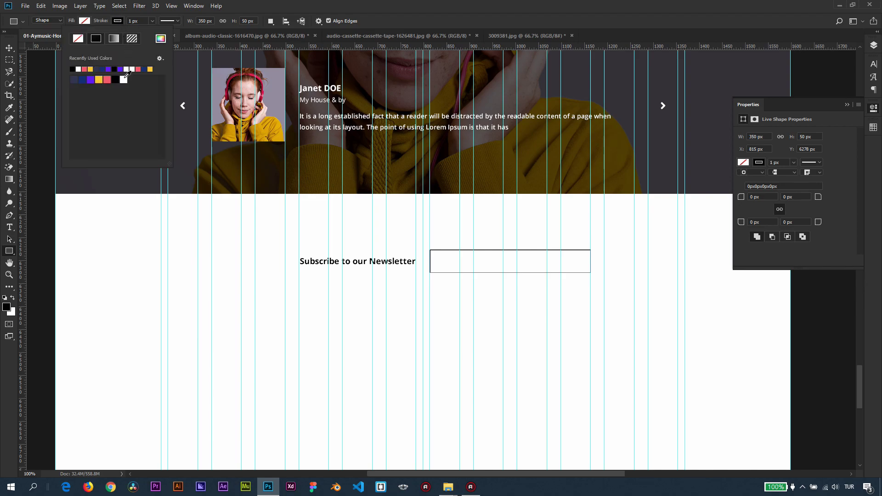
click(160, 38)
drag(85, 275, 79, 253)
double_click(242, 358)
text(444444)
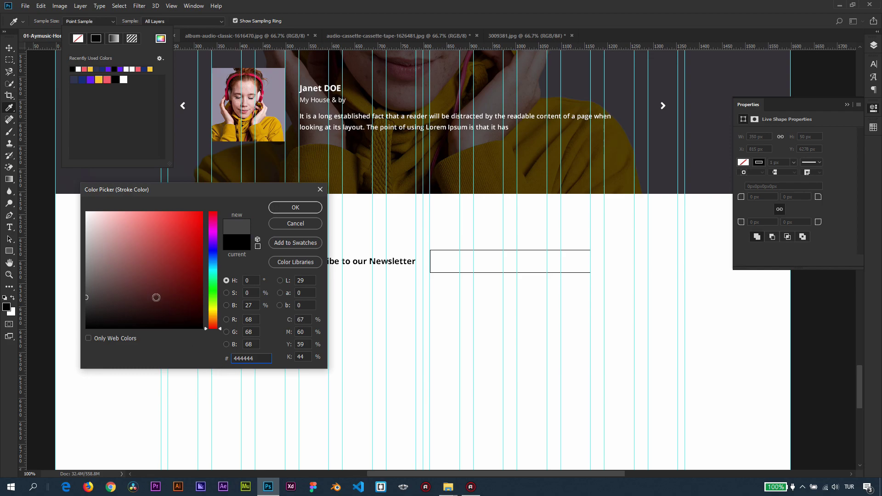
click(297, 243)
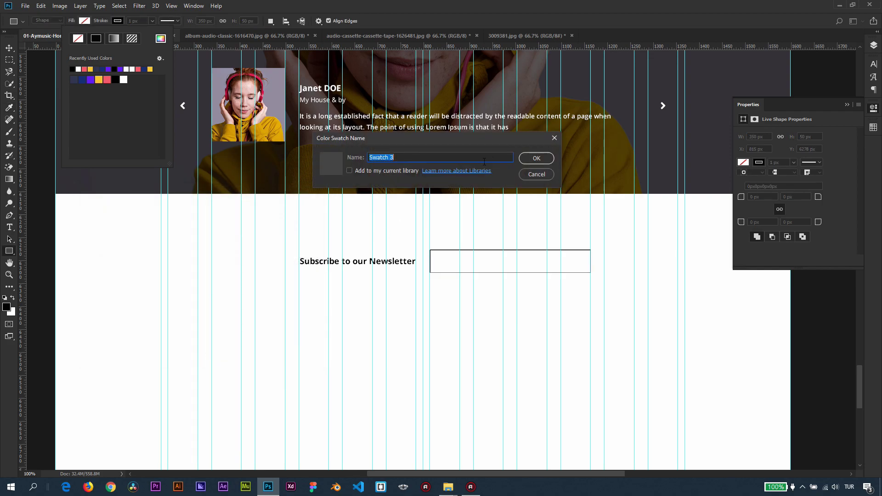
click(532, 161)
Step: Set the rectangle's stroke colour to aaaaaa, save it as a swatch, and check the outline without guides
drag(144, 242, 79, 250)
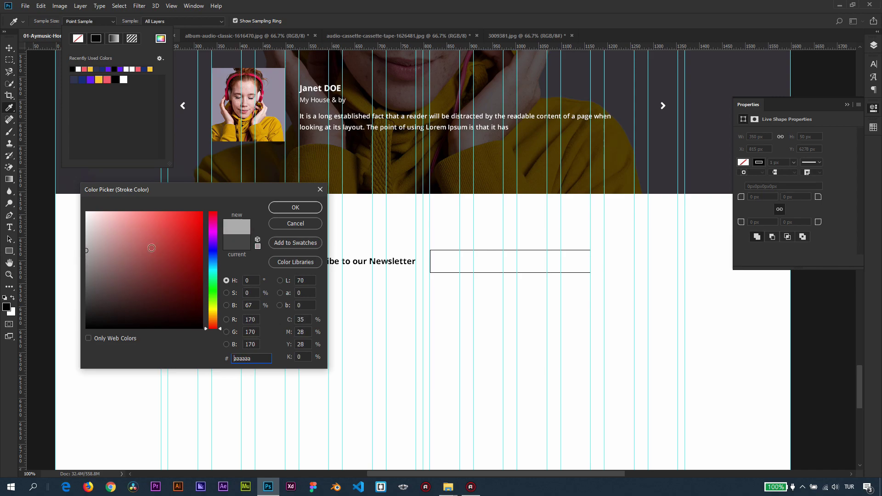
click(295, 243)
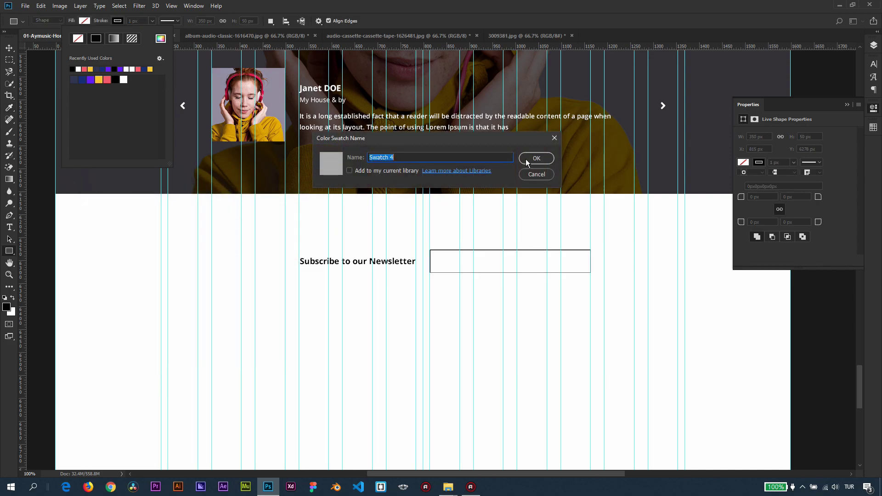
click(533, 158)
click(295, 208)
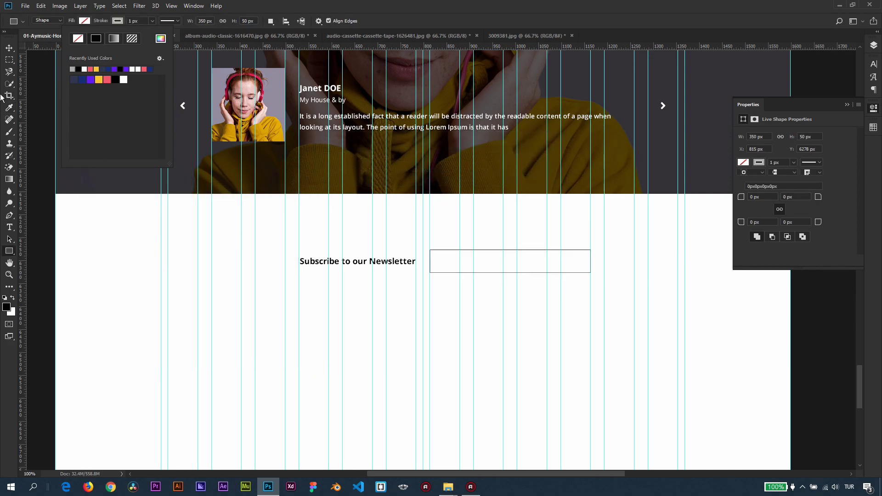
key(Escape)
key(v)
key(ctrl+semicolon)
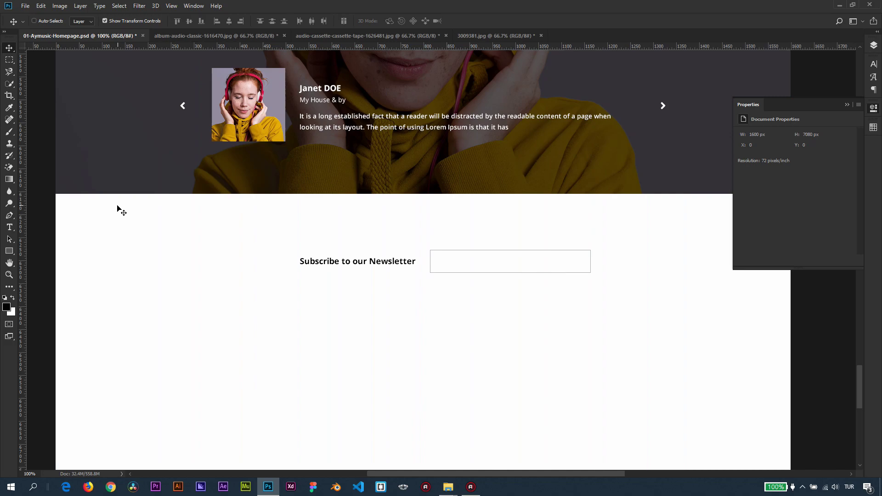
key(ctrl+semicolon)
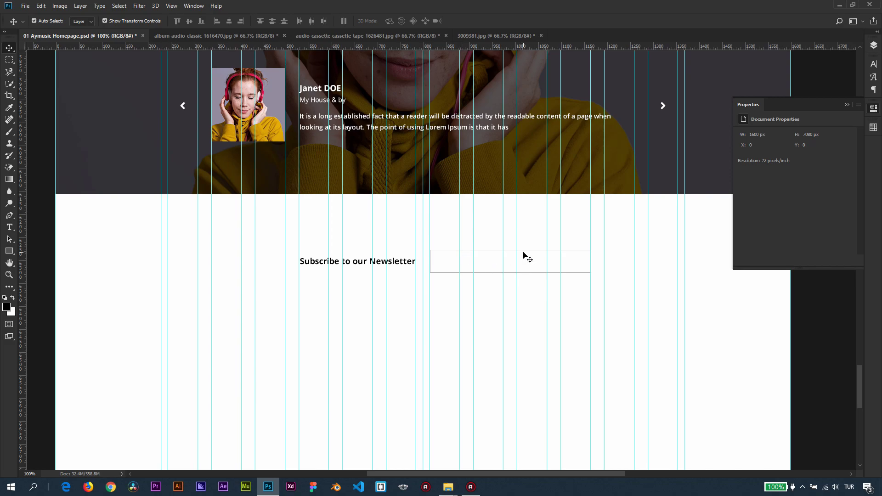
Step: Move the newsletter heading above the rectangle, centred horizontally on the canvas, and centre the rectangle beneath it
drag(492, 250, 477, 286)
key(ctrl)
drag(379, 272, 443, 239)
key(ctrl+a)
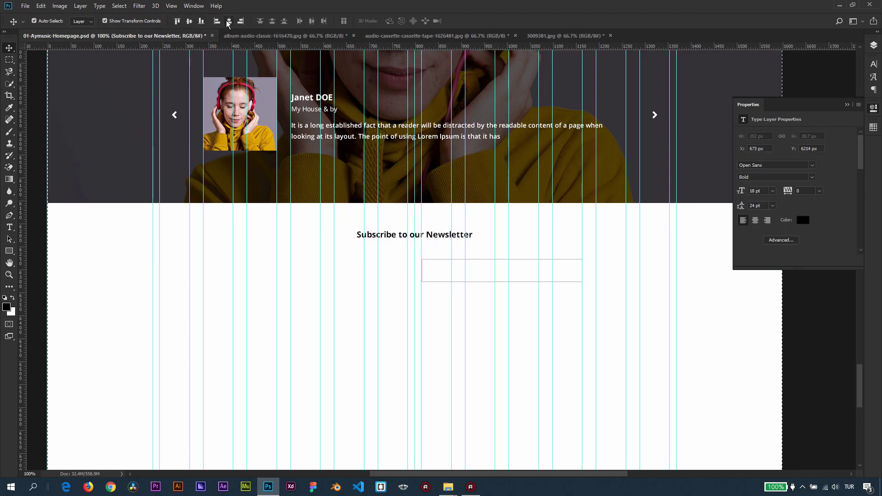
key(ctrl+d)
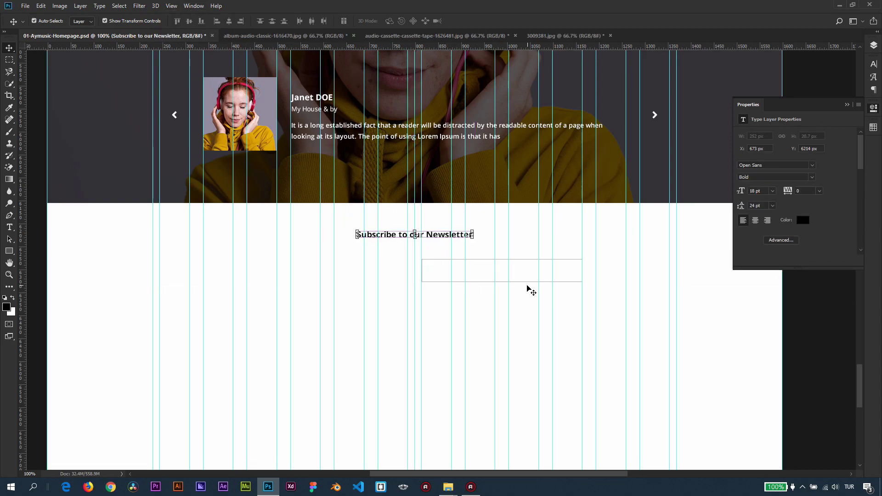
drag(513, 280, 430, 288)
Step: Add the placeholder text "Email adress.." inside the rectangle near its left edge
click(9, 227)
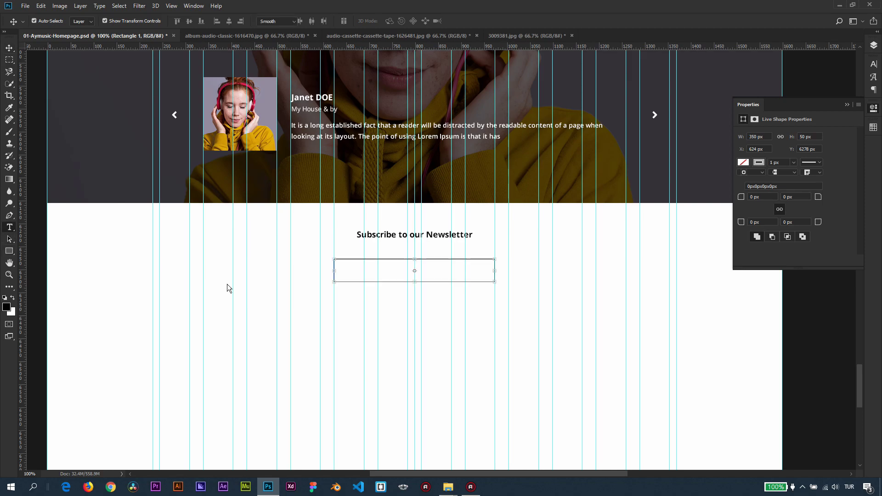
click(351, 273)
text(Email adress)
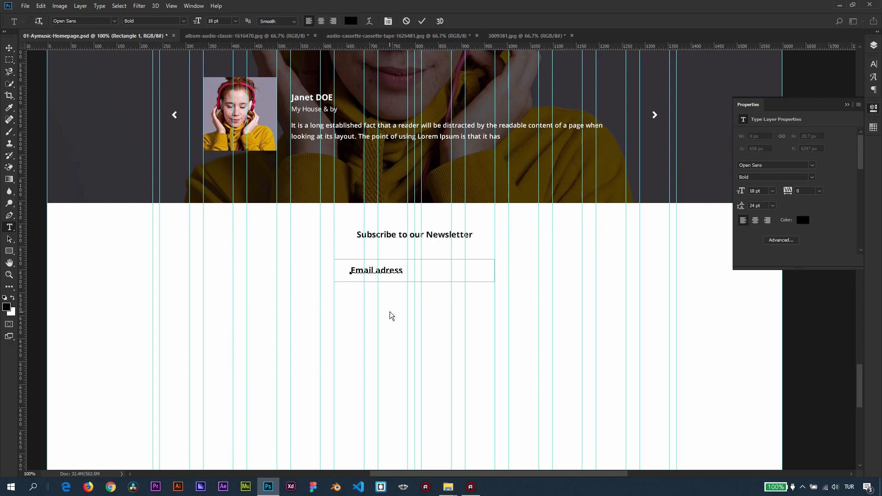
text(..)
Step: Set the email placeholder text to the SemiBold style
triple_click(375, 270)
click(183, 21)
click(137, 58)
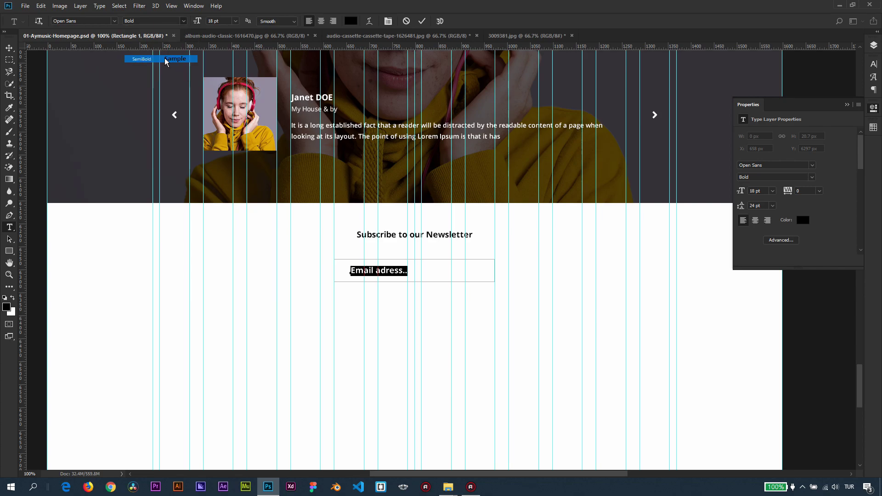
Step: Set the email placeholder text to 14 pt and colour it with the saved dark grey swatch
click(234, 21)
click(223, 76)
click(235, 21)
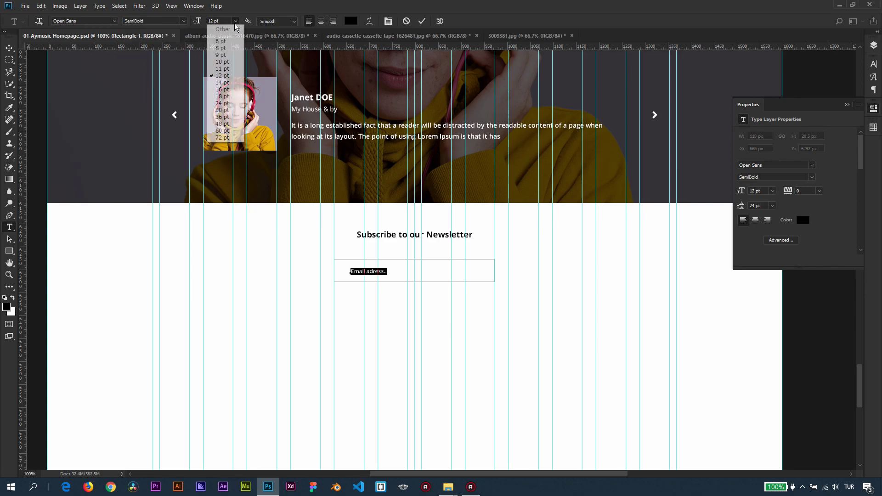
click(222, 82)
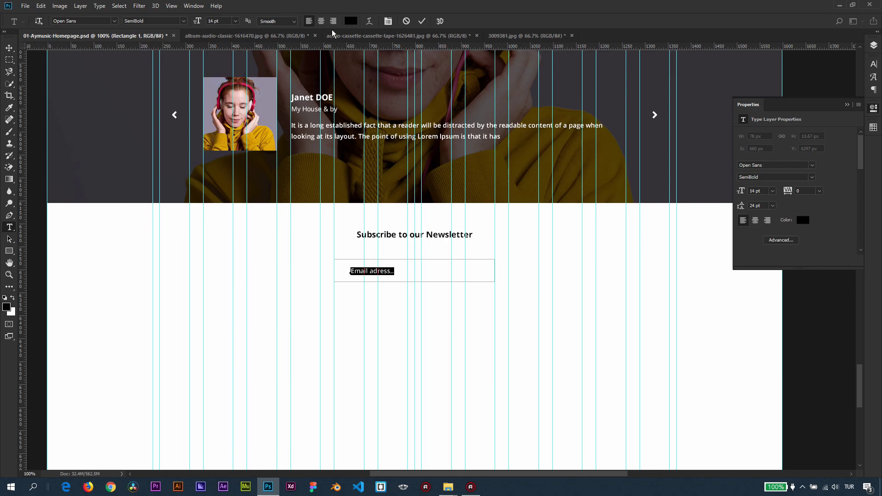
click(873, 128)
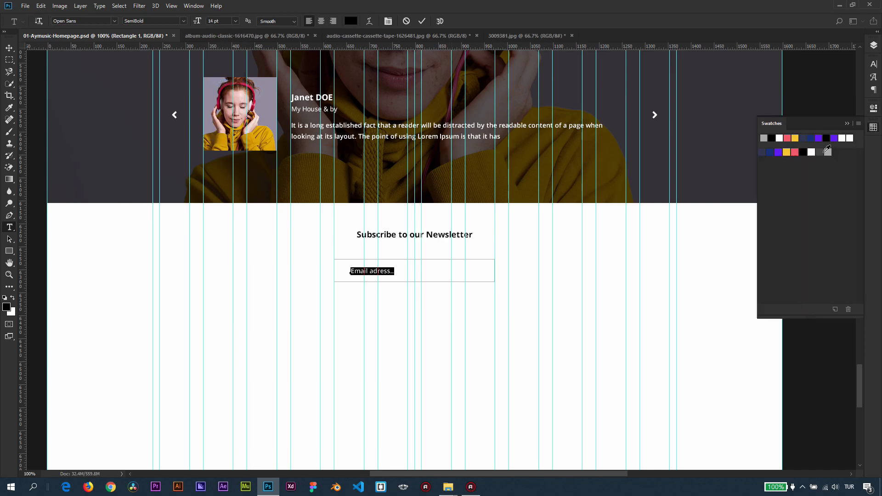
click(820, 151)
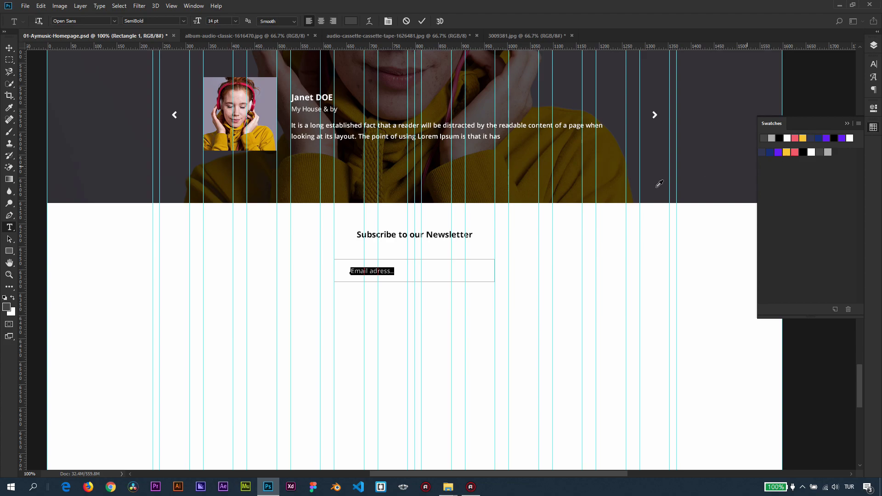
click(388, 269)
click(10, 47)
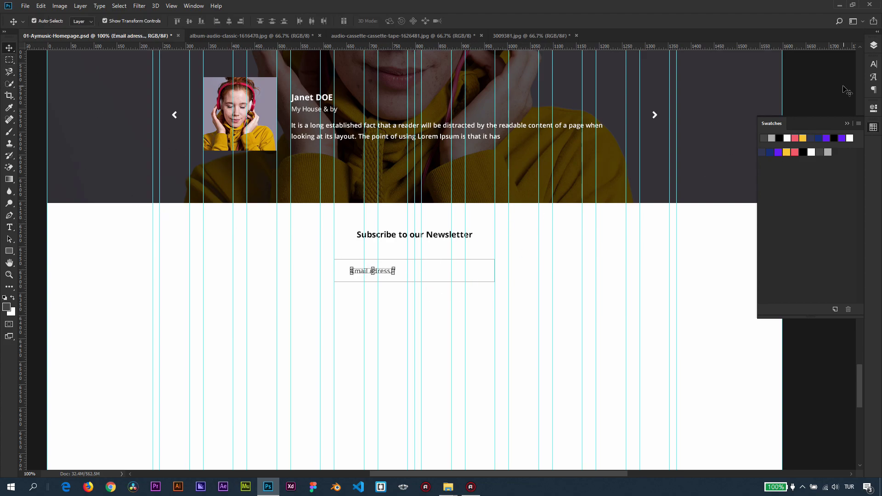
Step: Align the placeholder text vertically within the rectangle and shift it 30 px to the right
click(875, 48)
ctrl+click(775, 117)
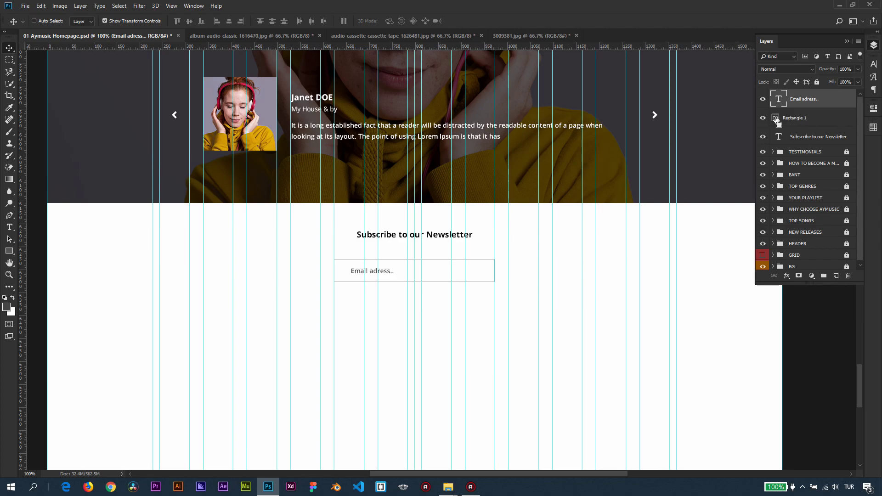
key(ctrl)
key(ctrl+d)
key(shift+Right)
key(shift+Right)
key(shift+Right)
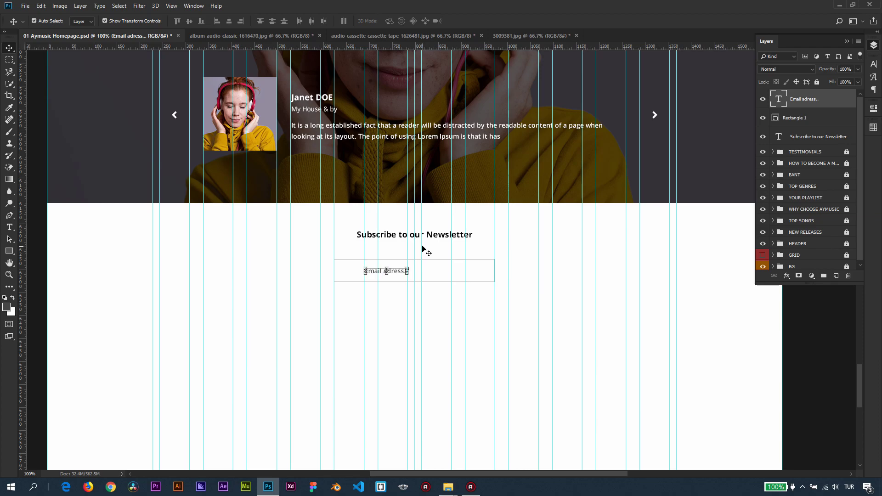
Step: Start a new text layer left of the placeholder text and insert the Font Awesome 5 Free Solid star glyph
scroll(343, 303, up, 3)
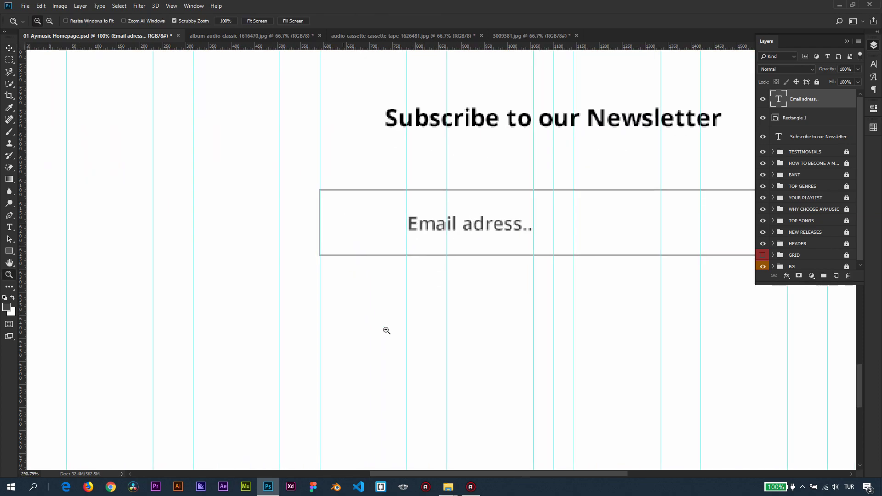
drag(365, 280, 318, 299)
key(t)
click(300, 248)
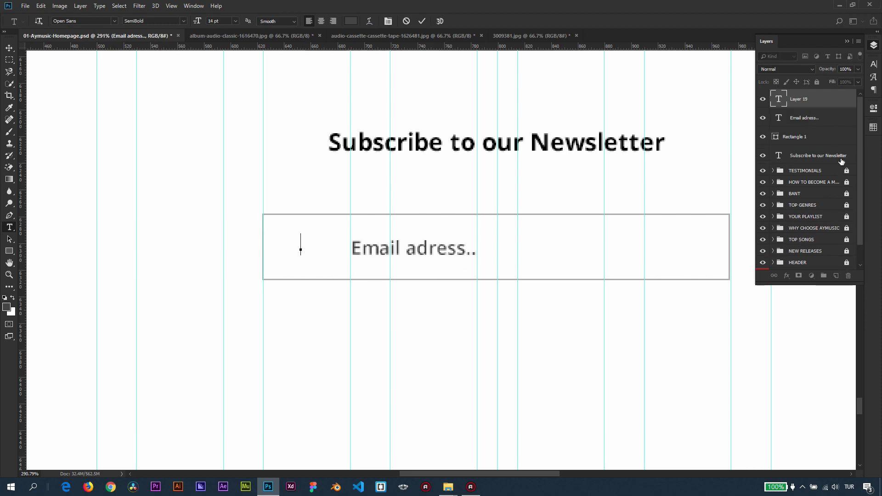
click(874, 78)
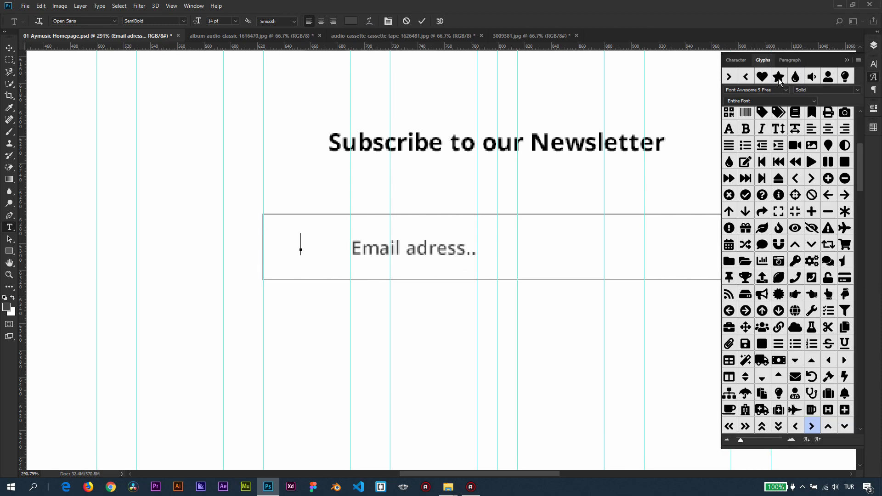
double_click(778, 77)
double_click(305, 244)
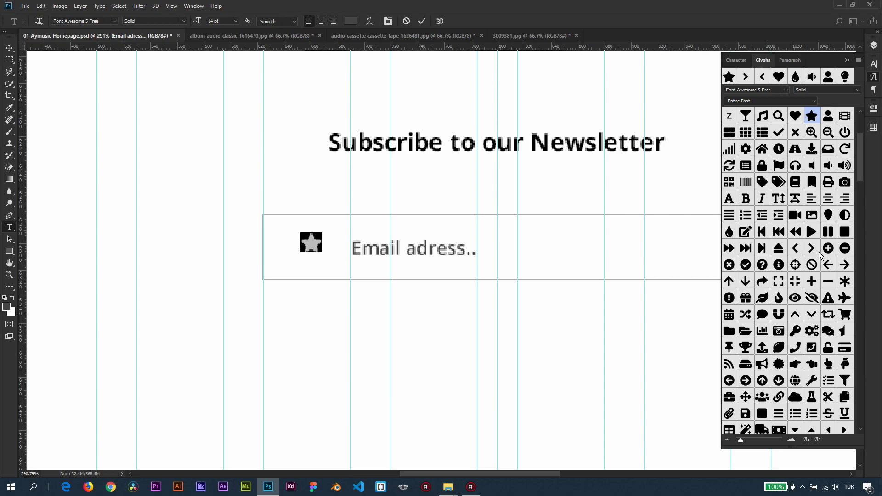
Step: Replace the star glyph with the open envelope glyph containing text lines
scroll(796, 267, down, 3)
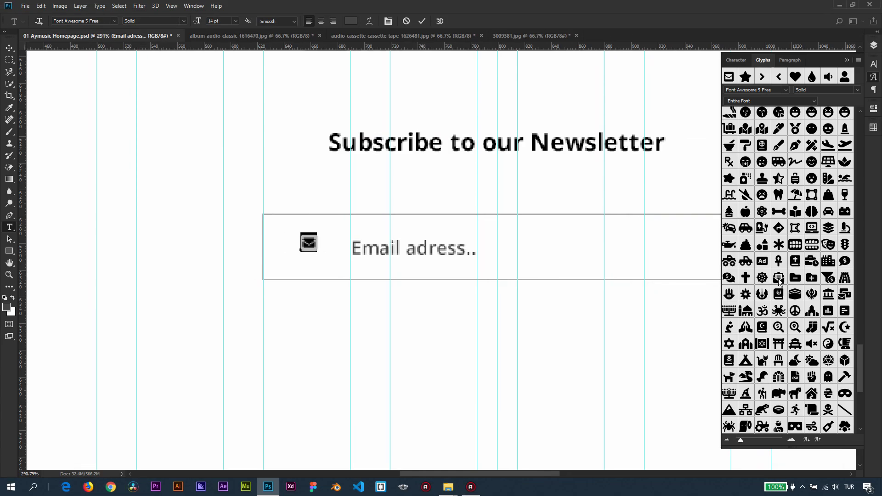
double_click(778, 278)
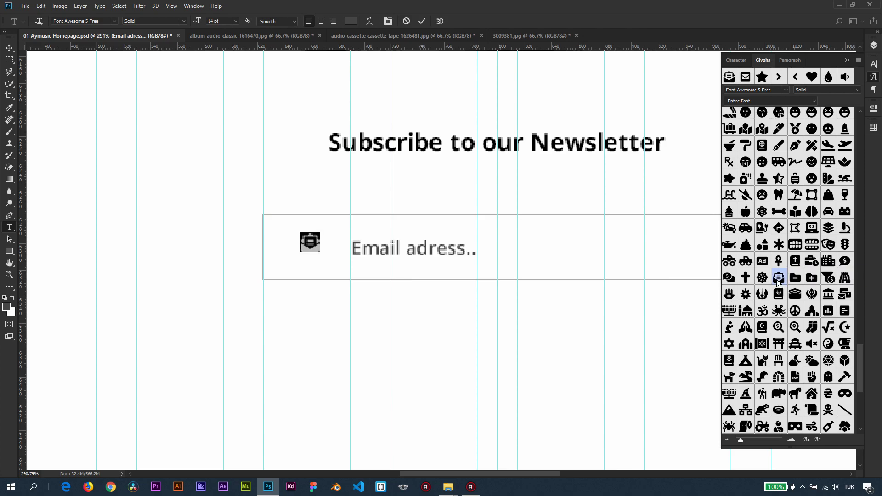
click(320, 235)
click(9, 47)
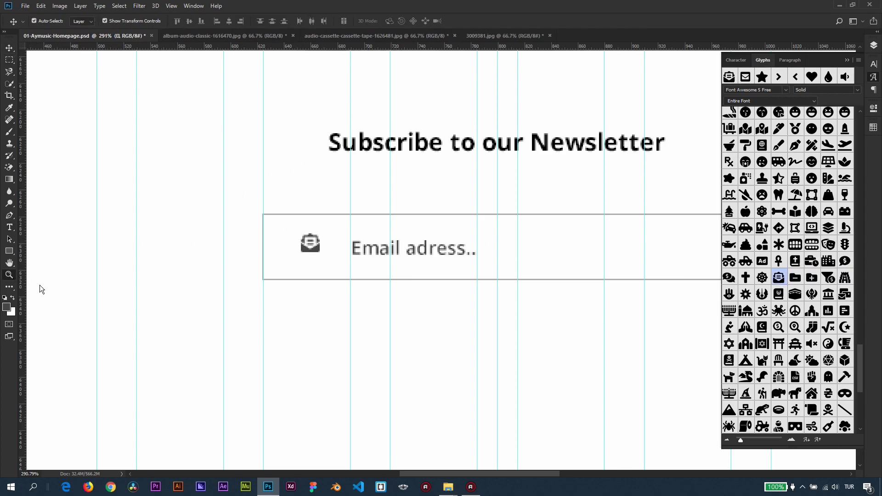
Step: Align the envelope icon vertically within the email field rectangle
key(ctrl+1)
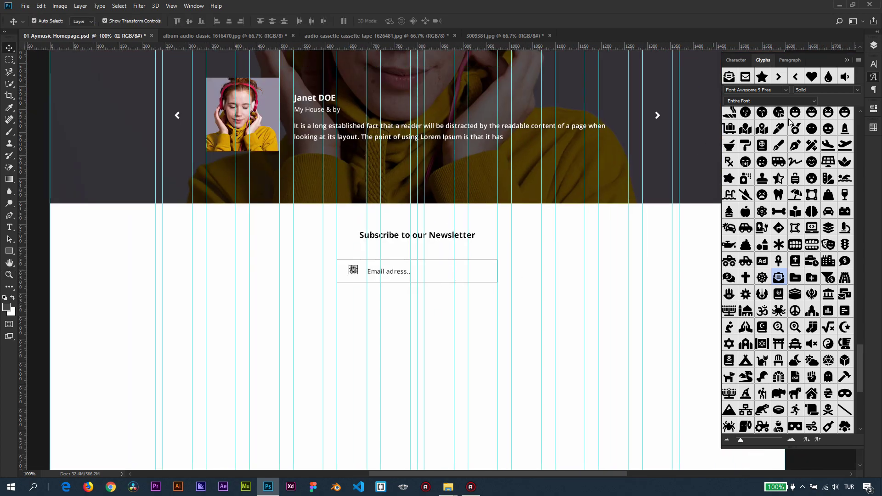
click(873, 45)
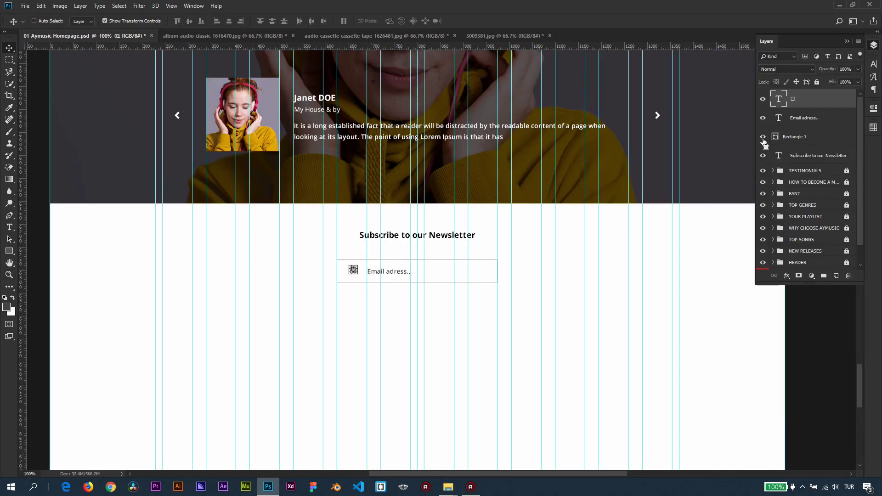
ctrl+click(775, 136)
key(ctrl+d)
Step: Nudge the placeholder text 10 px left towards the envelope icon and check the field without guides
click(395, 273)
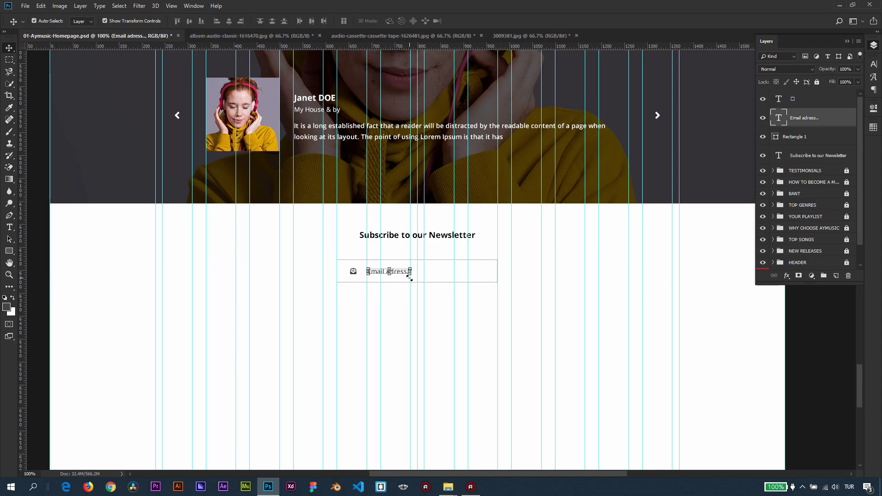
key(shift+Left)
click(111, 280)
key(ctrl+semicolon)
key(ctrl+semicolon)
click(873, 45)
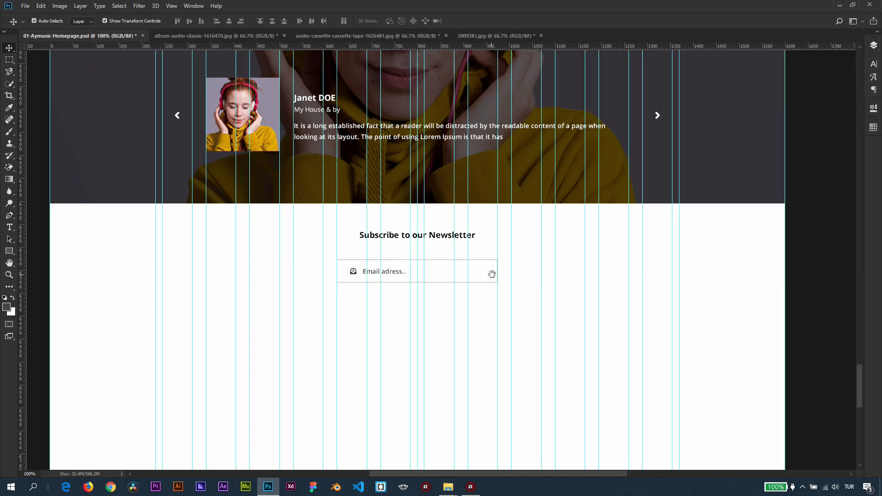
Step: Widen the rectangle rightwards to 127.43% at a column guide, and move it with its icon and text 94 px left
drag(491, 273, 515, 281)
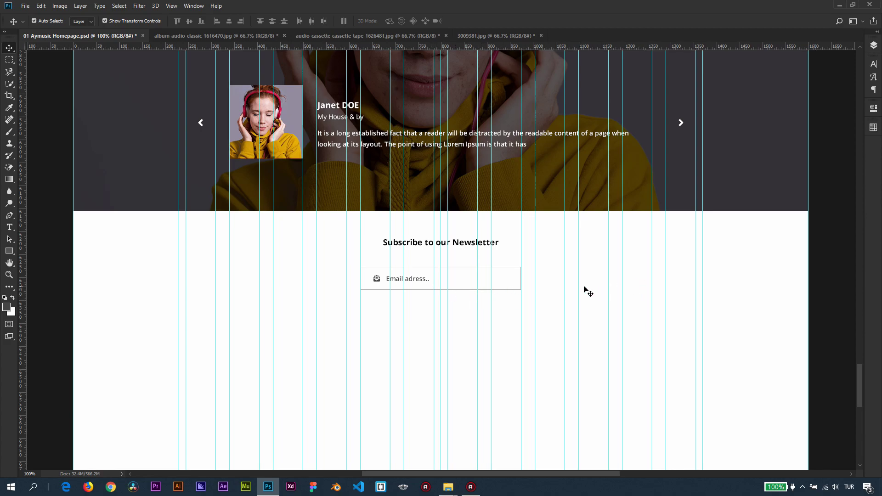
click(521, 288)
drag(522, 279, 565, 278)
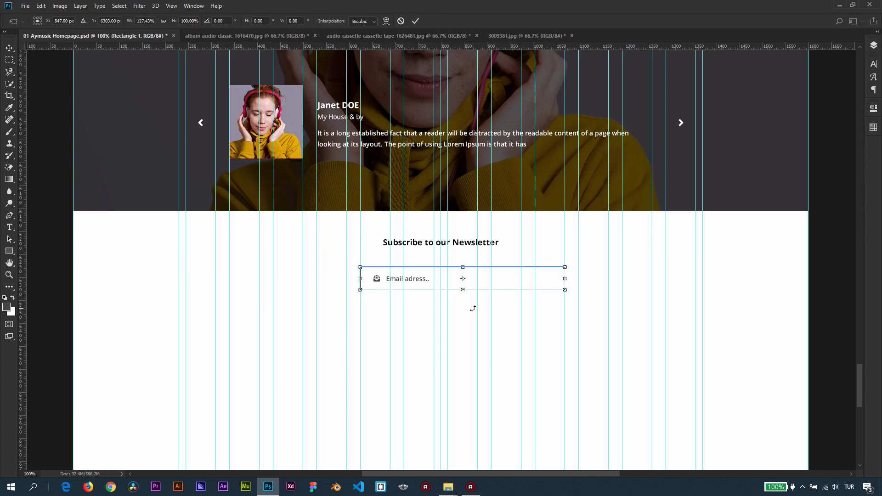
key(Return)
drag(587, 307, 360, 285)
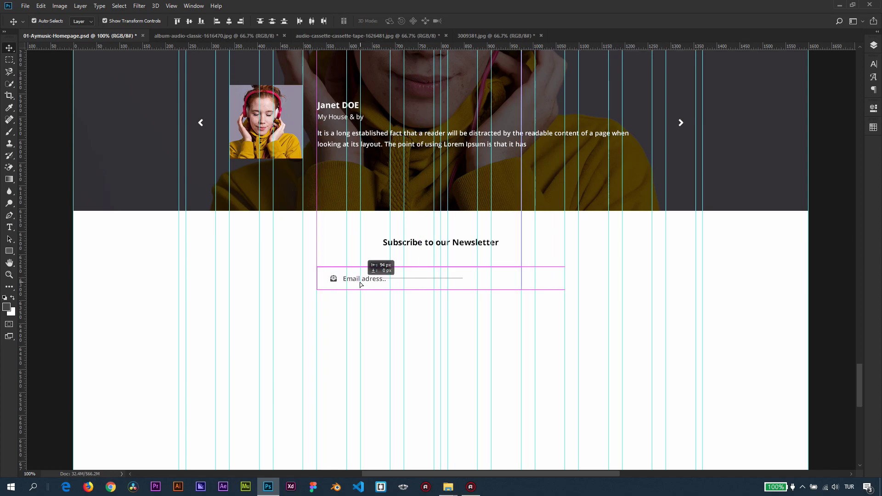
click(510, 309)
Step: Extend the rectangle's right edge to the column guide that makes it symmetrical under the heading, and check it without guides
click(518, 288)
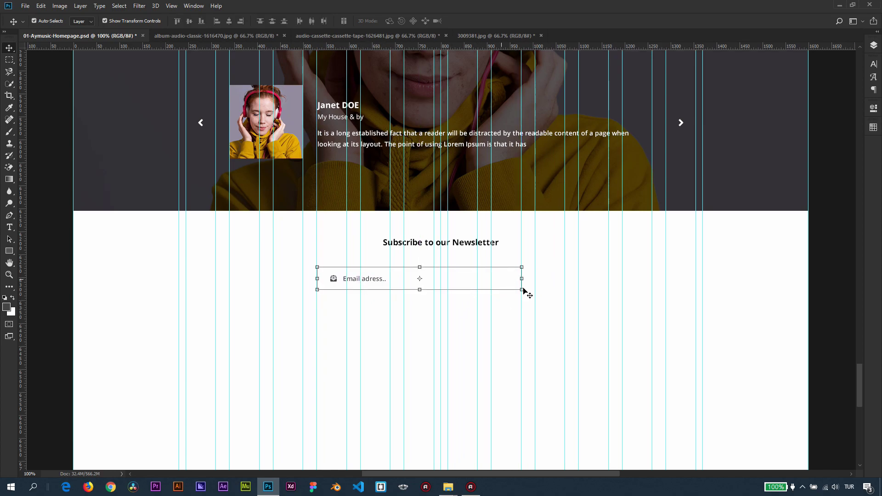
drag(528, 277, 565, 279)
key(Return)
scroll(502, 252, up, 1)
key(ctrl+semicolon)
key(ctrl+semicolon)
Step: Reposition the newsletter heading so its lower edge sits 50 px above the email field rectangle
drag(466, 207, 472, 153)
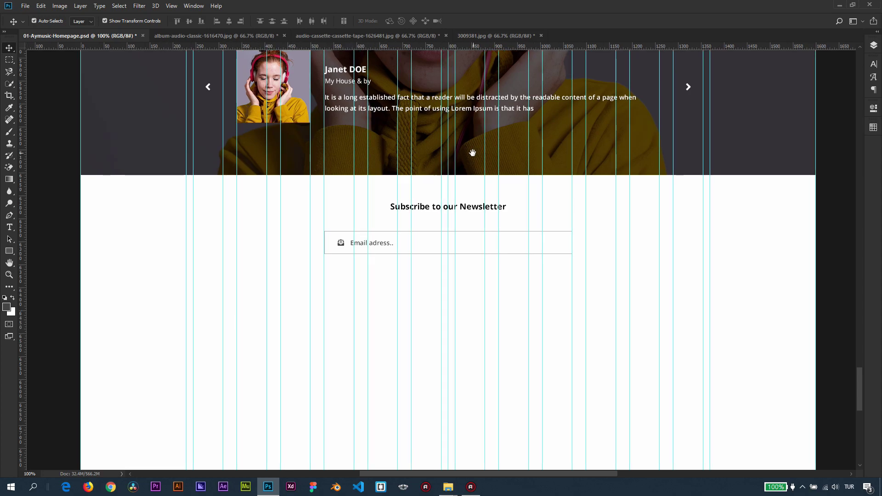
scroll(448, 221, up, 1)
click(439, 220)
drag(438, 221, 439, 242)
key(shift+Up)
key(shift+Up)
key(shift+Up)
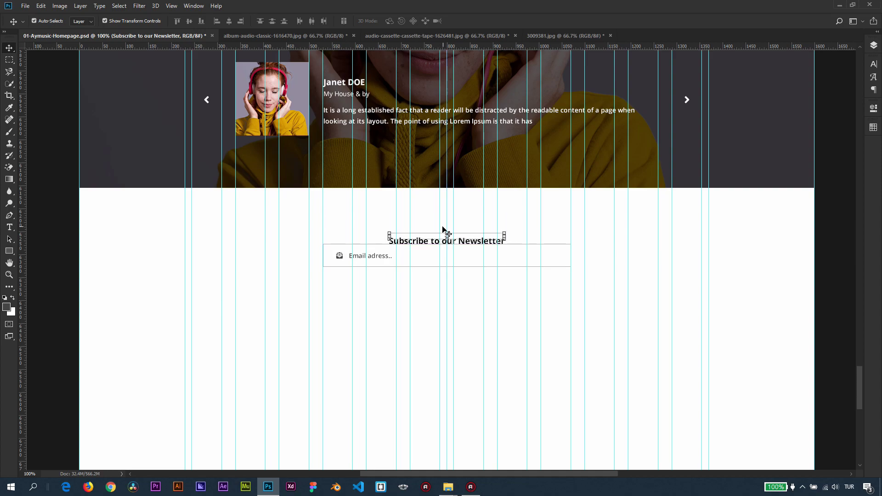
key(shift+Up)
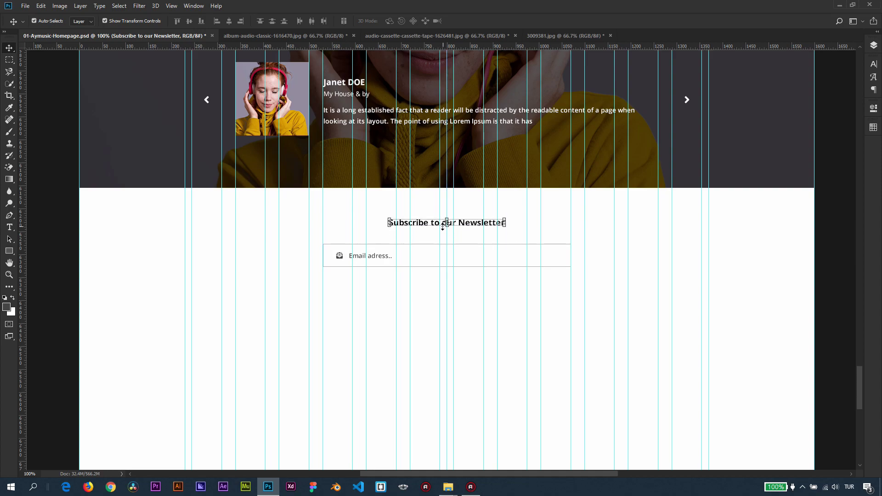
key(shift+Up)
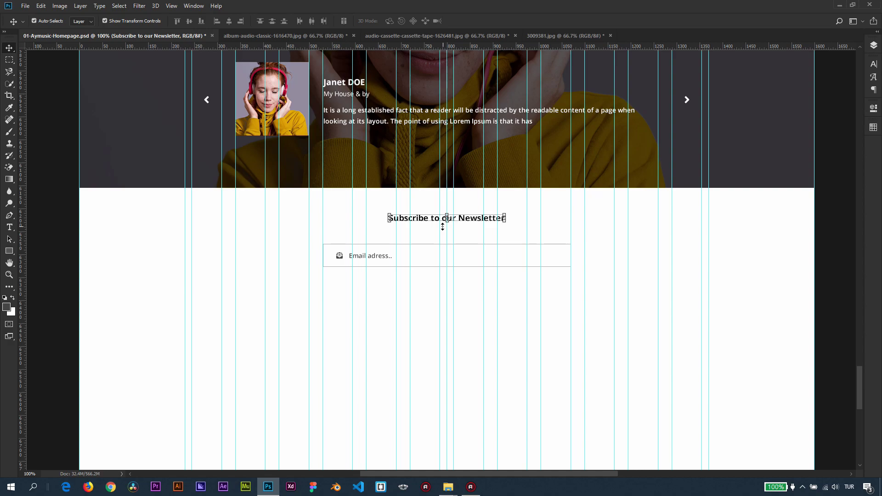
Step: Colour the word "Subscribe" in the heading with the coral red swatch and check the section without guides
click(9, 227)
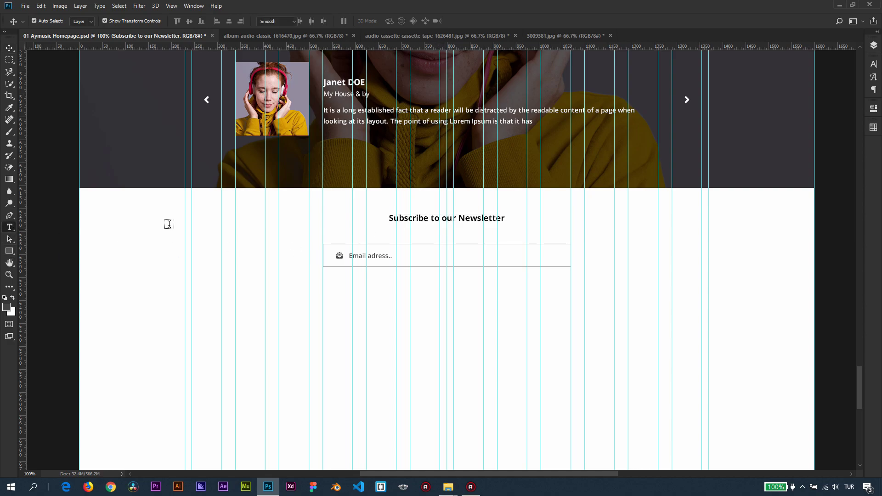
click(434, 218)
key(ctrl+shift+Left)
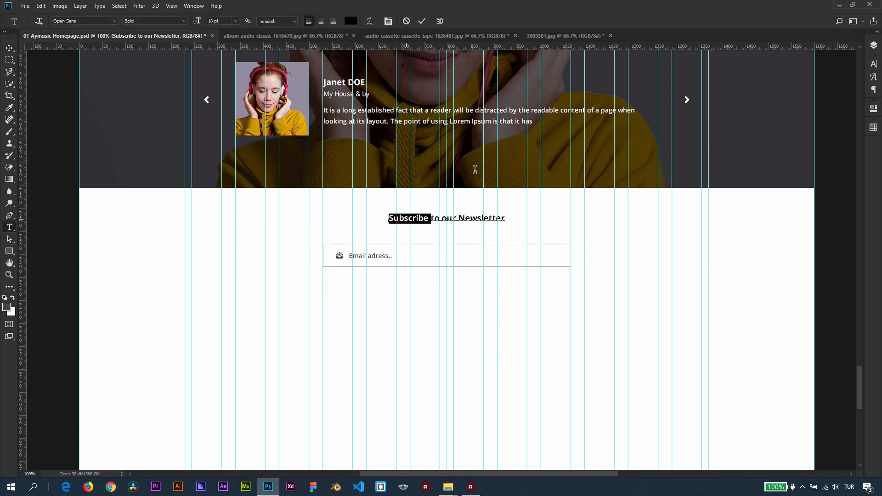
click(873, 127)
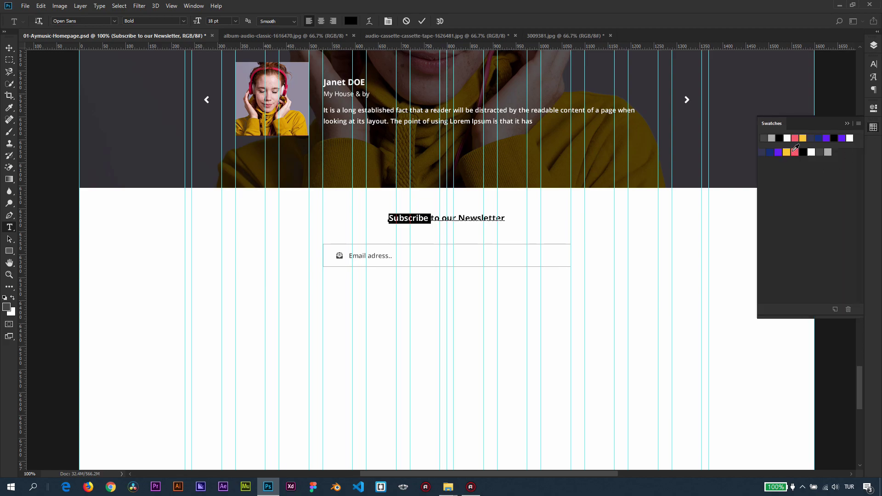
click(795, 152)
click(9, 48)
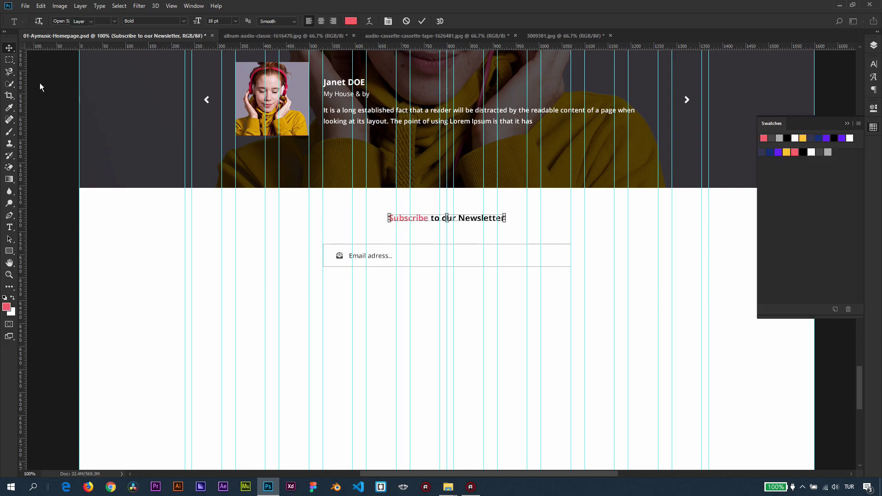
scroll(523, 161, up, 2)
key(ctrl+semicolon)
key(ctrl+semicolon)
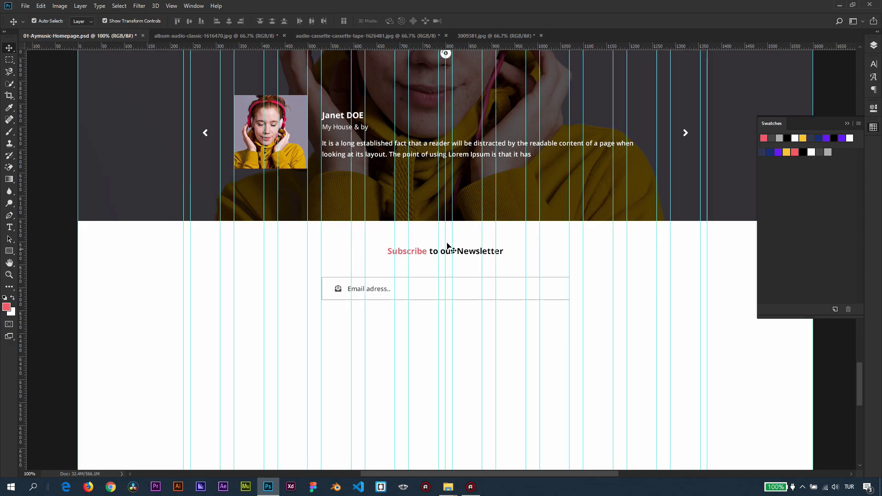
Step: Rename the email field's rectangle layer to "Bg"
click(873, 45)
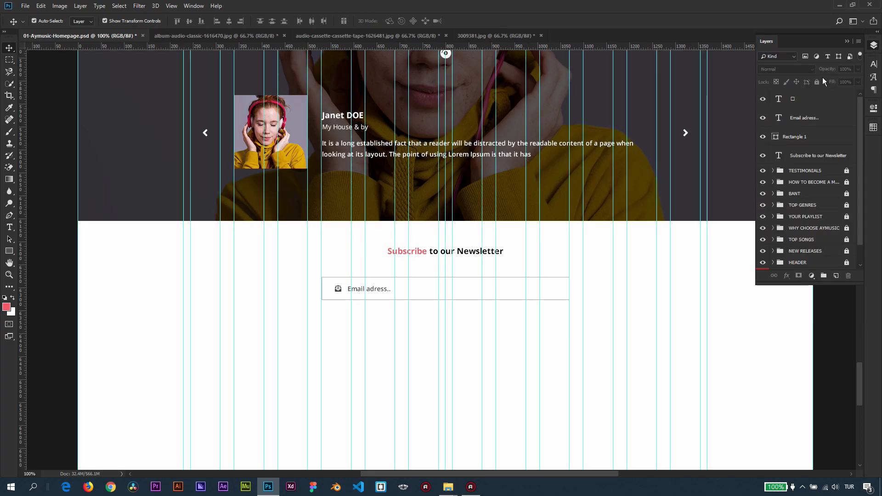
click(790, 138)
double_click(794, 137)
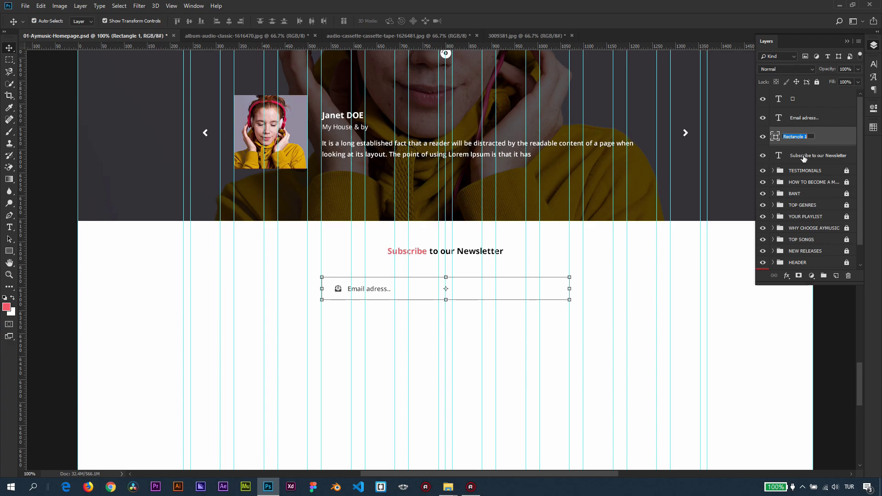
text(Bg)
key(Return)
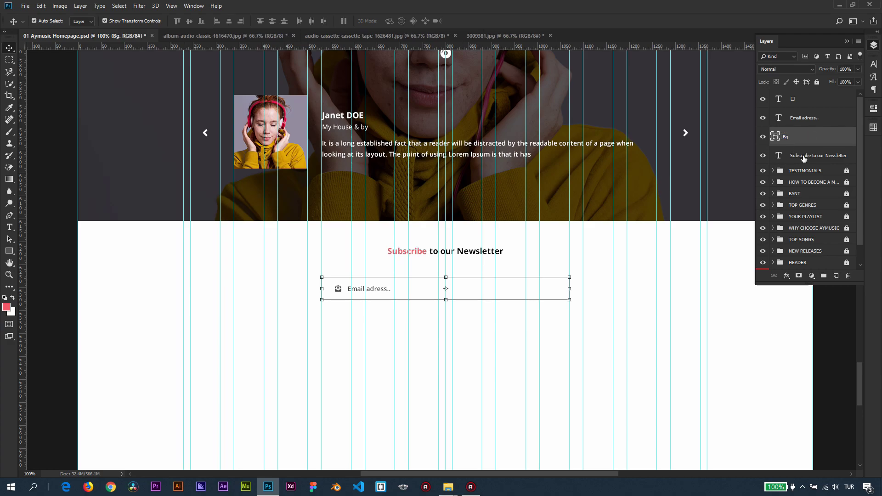
Step: Group the envelope icon, the "Email adress.." text and the "Bg" rectangle layers, naming the group "Email input"
shift+click(793, 118)
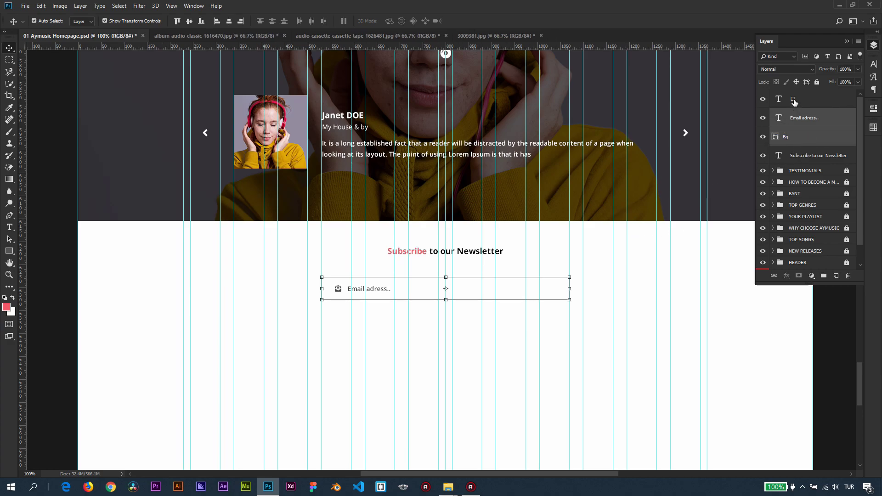
shift+click(793, 101)
key(ctrl+g)
double_click(797, 95)
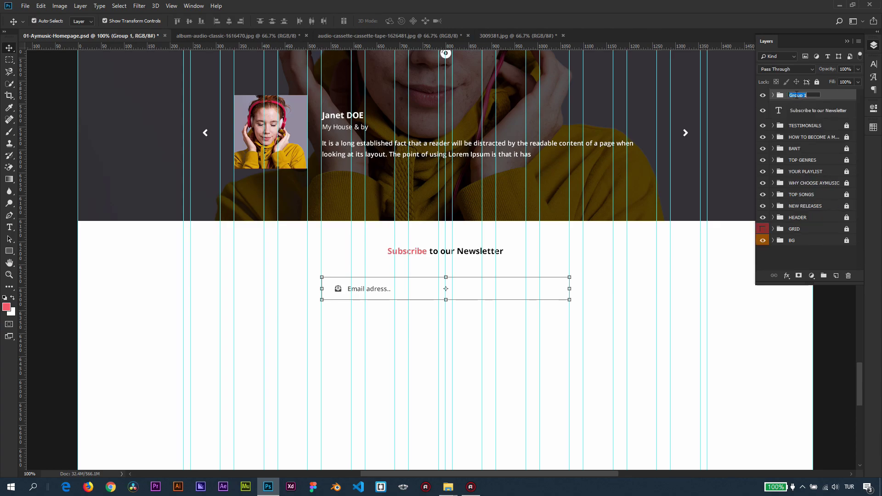
text(Fnput)
key(Return)
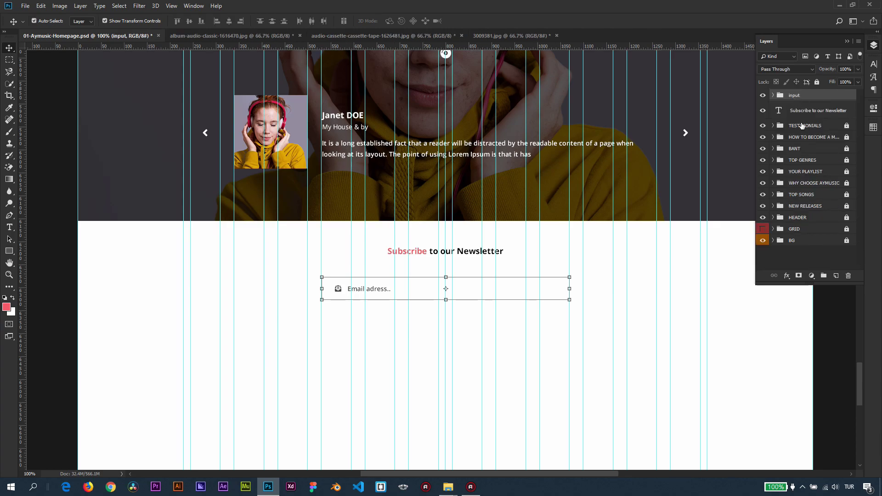
double_click(800, 96)
text(Email)
key(Return)
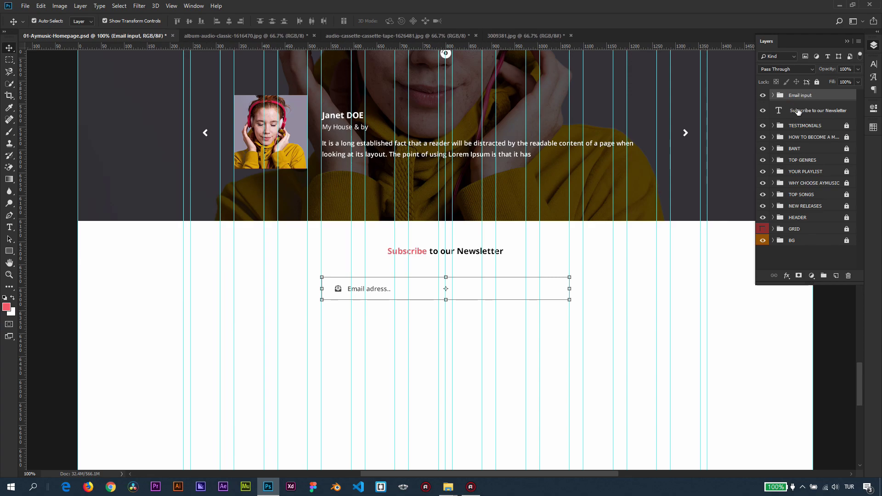
Step: Put the "Subscribe to our Newsletter" heading layer in its own group named "Title" and collapse it
click(802, 113)
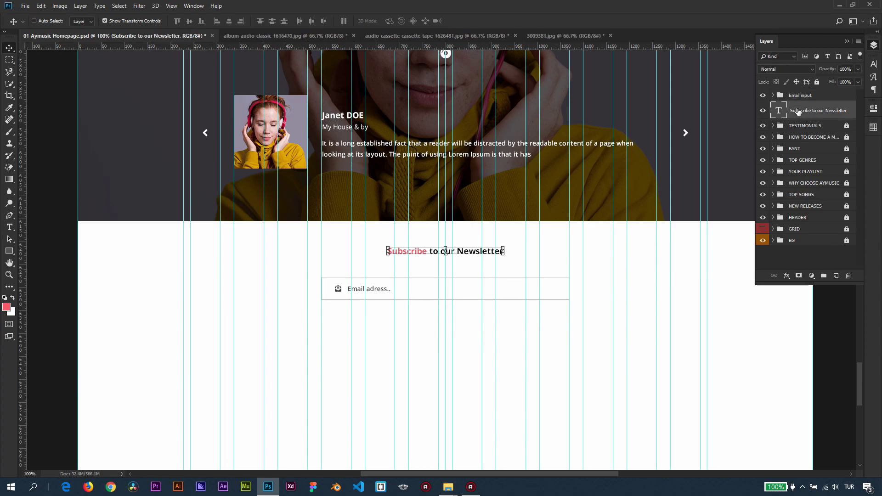
key(ctrl+g)
double_click(797, 107)
text(Title)
key(Return)
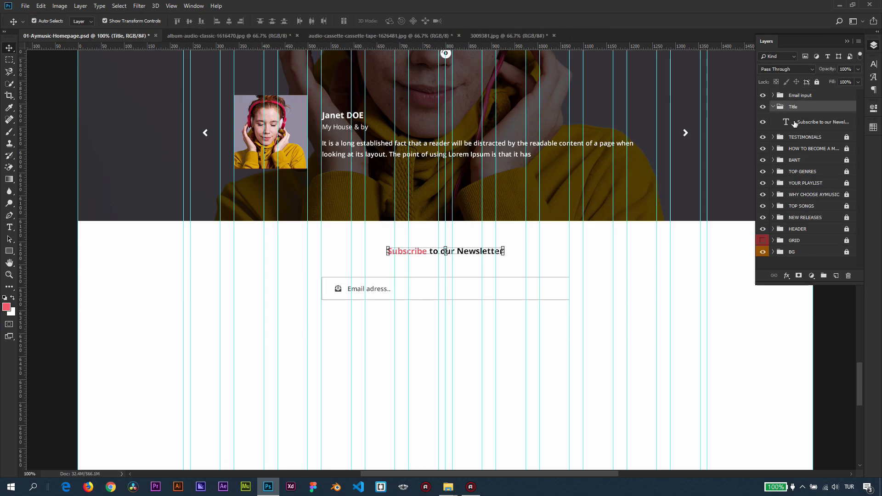
click(772, 107)
Step: Combine the "Email input" and "Title" groups into a parent group named "Subscribe"
shift+click(797, 96)
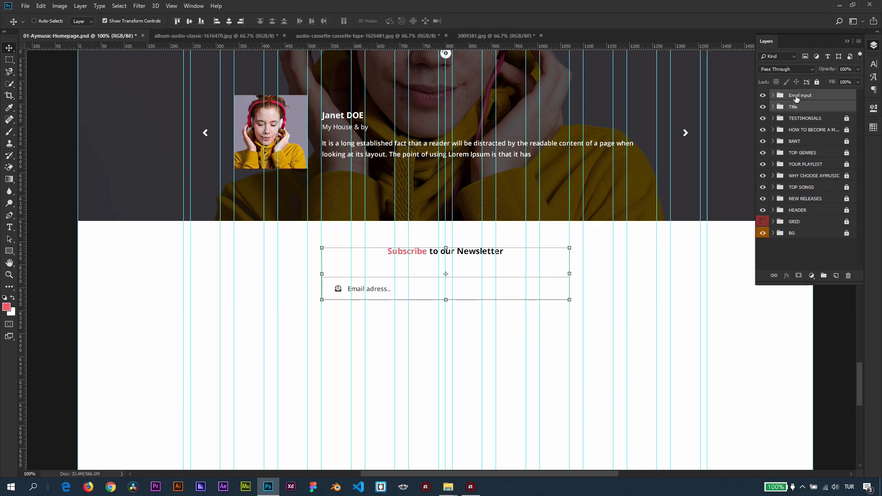
key(ctrl+g)
text(S)
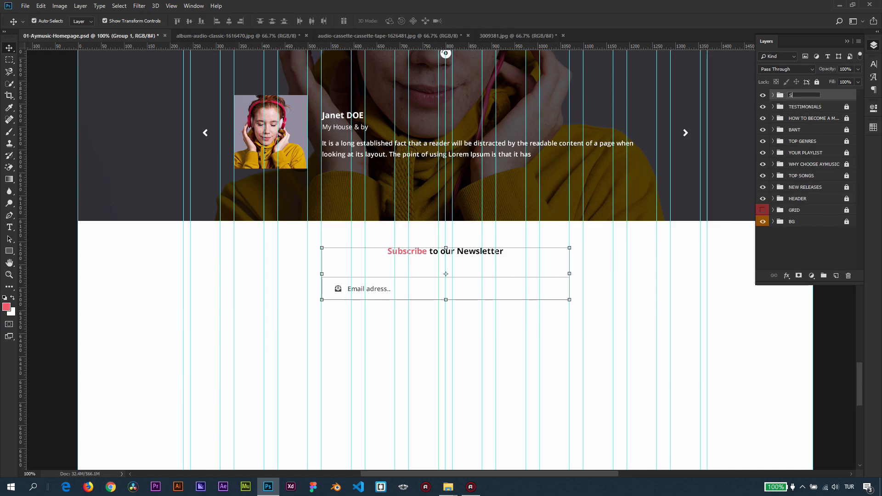
text(ubscribe)
key(Return)
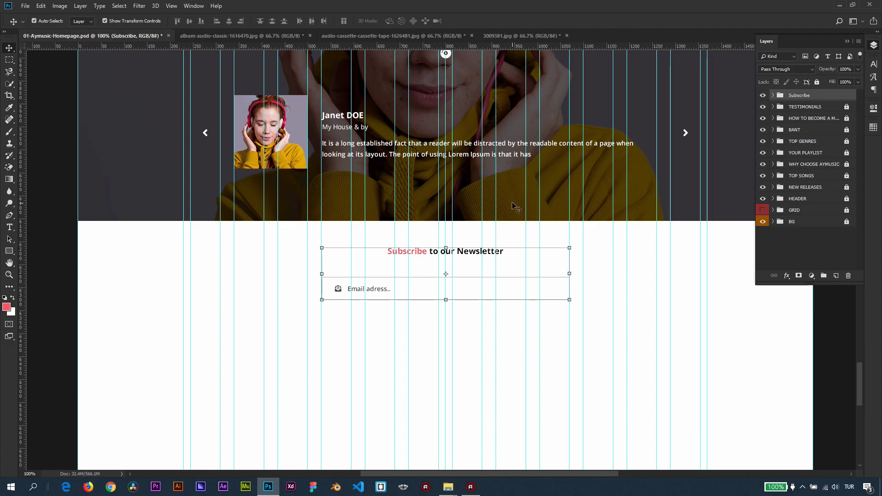
Step: Reposition the "Subscribe" group so its heading sits about 100 px below the testimonials section, and check the spacing without guides
key(shift+Up)
key(shift+Up)
key(shift+Up)
key(shift+Up)
key(shift+Up)
key(Up)
key(Up)
key(Up)
key(Up)
key(Up)
key(Up)
key(Up)
key(Up)
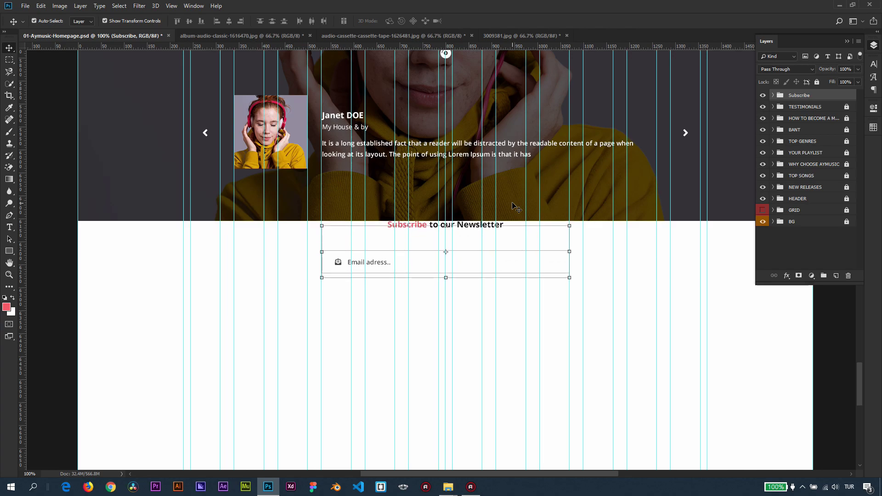
key(shift+Down)
key(shift+Down)
key(shift+Down)
key(shift+Down)
key(shift+Down)
key(shift+Down)
key(shift+Down)
key(shift+Down)
key(shift+Down)
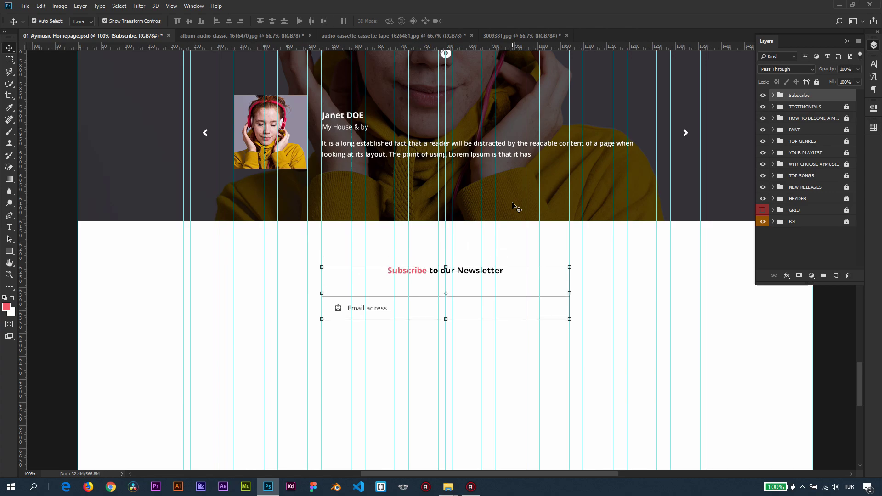
key(ctrl+h)
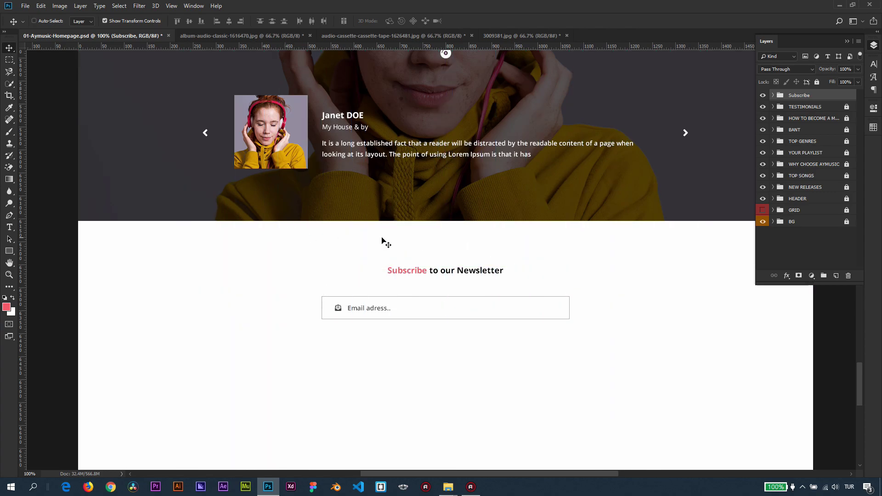
key(ctrl+h)
Step: Set the email field rectangle's stroke width to 2 px and check the outline without guides
drag(500, 302, 501, 255)
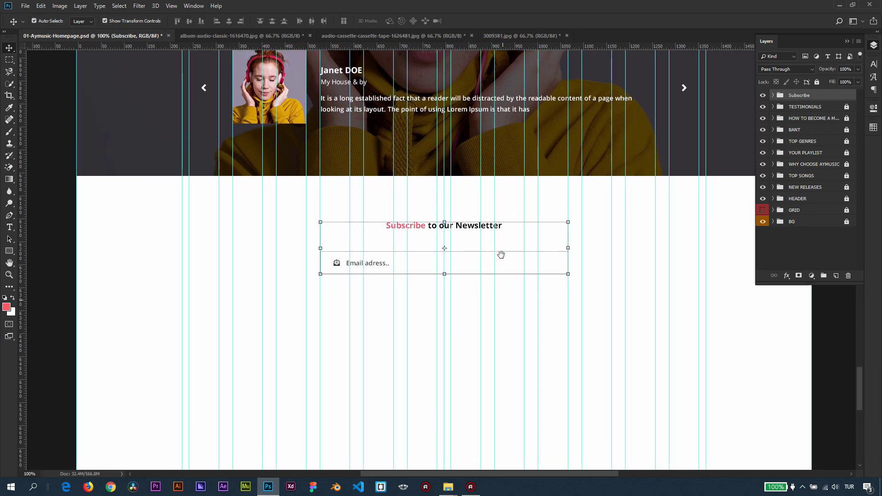
click(555, 277)
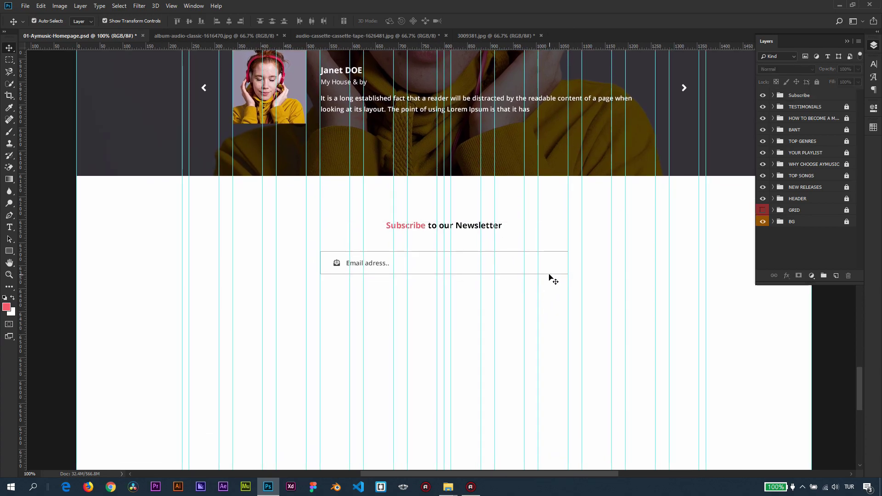
click(550, 276)
click(8, 252)
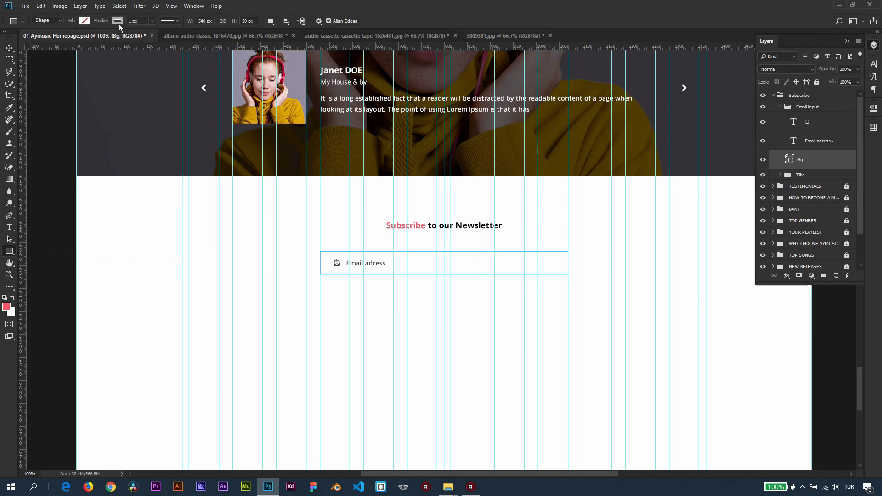
key(Return)
click(9, 48)
ctrl+click(114, 144)
key(ctrl+semicolon)
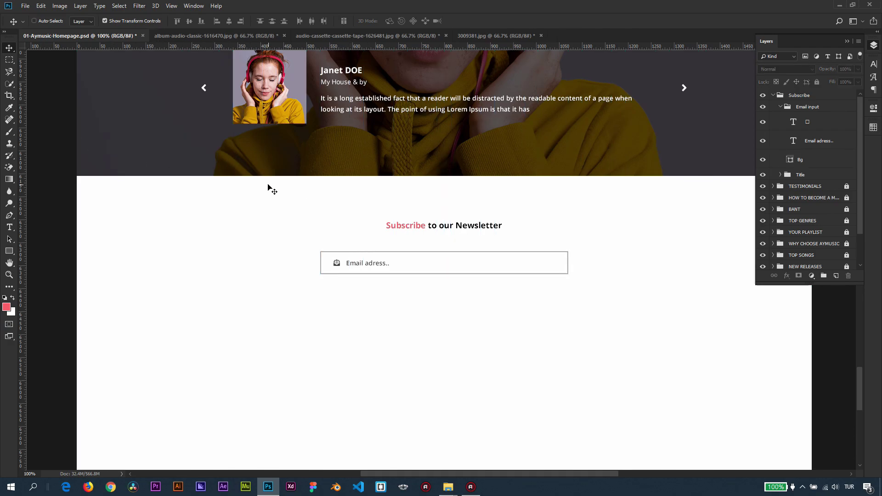
key(ctrl+semicolon)
Step: Remove the email field rectangle's stroke and fill it with black after trying coral red and purple, then check it without guides
ctrl+click(461, 274)
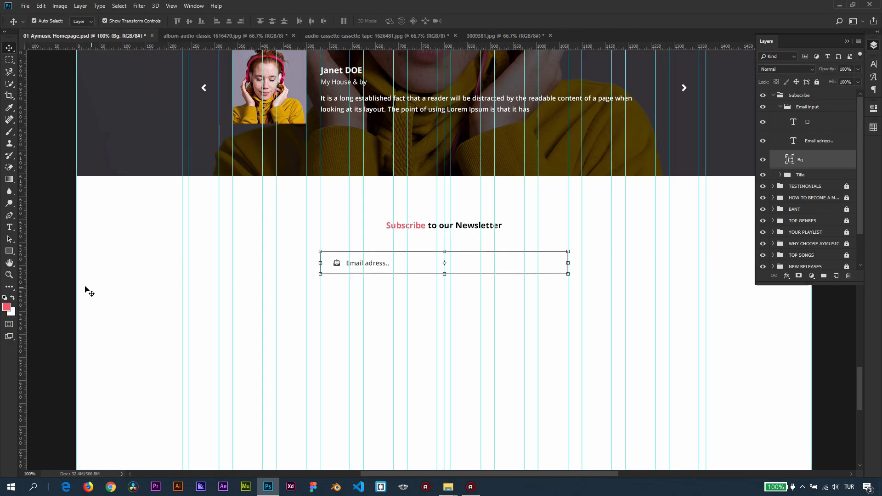
click(9, 251)
click(84, 21)
click(77, 39)
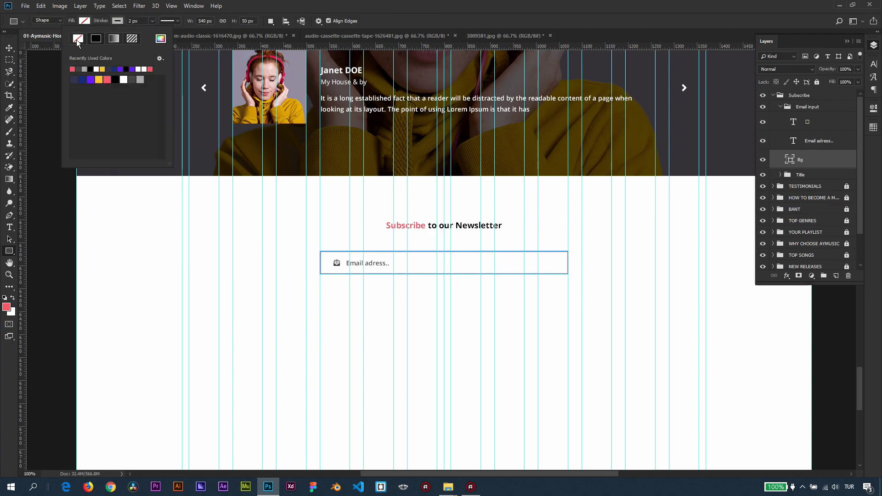
click(84, 23)
click(85, 21)
click(70, 79)
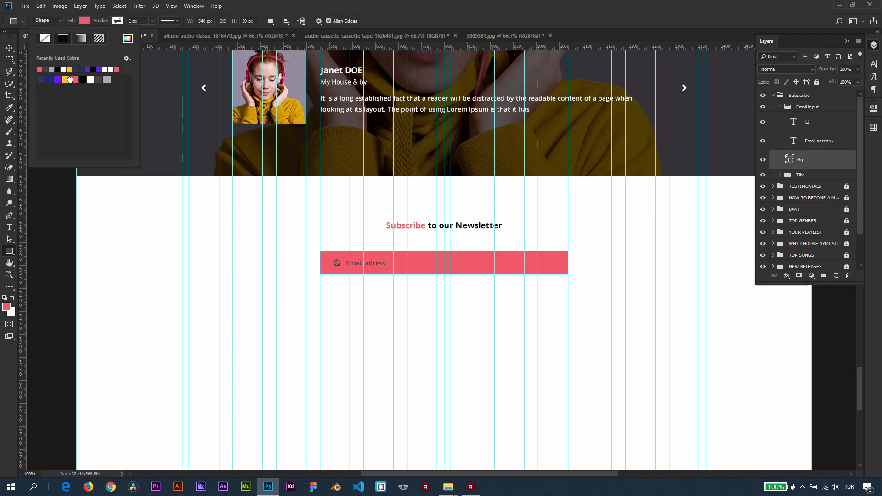
click(82, 78)
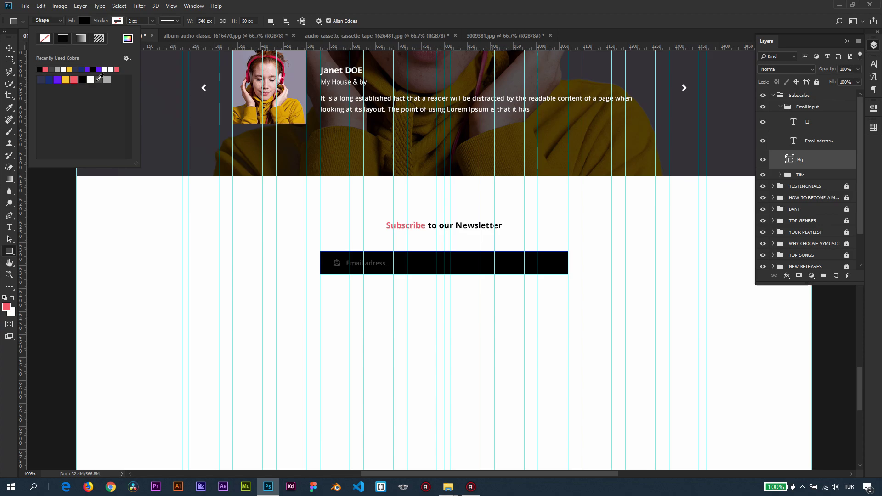
click(98, 80)
click(57, 79)
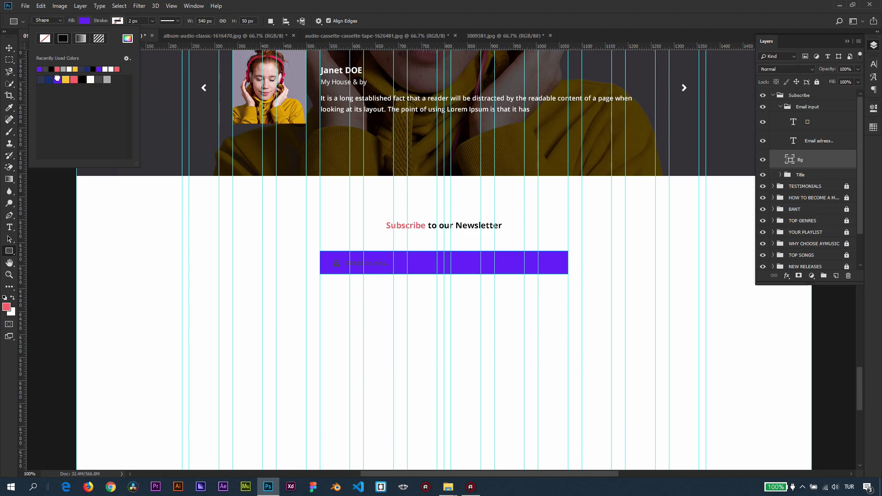
click(81, 80)
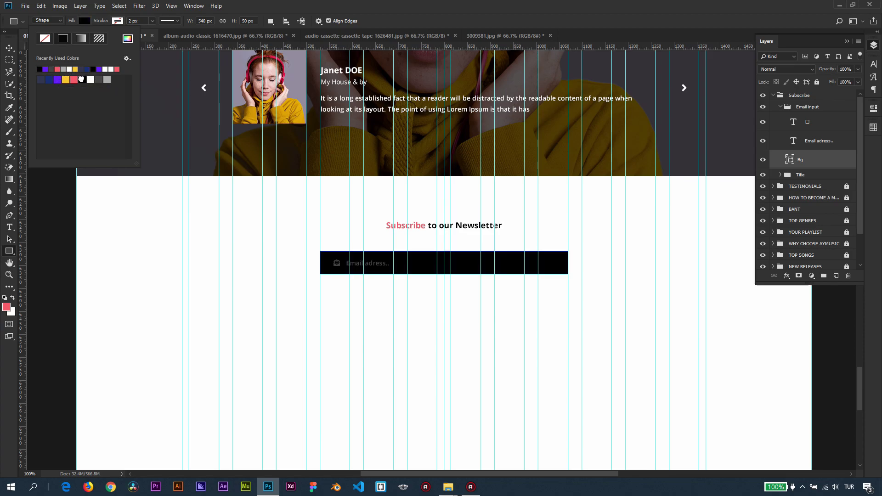
click(9, 47)
drag(423, 184, 436, 197)
scroll(436, 196, down, 4)
scroll(327, 180, down, 2)
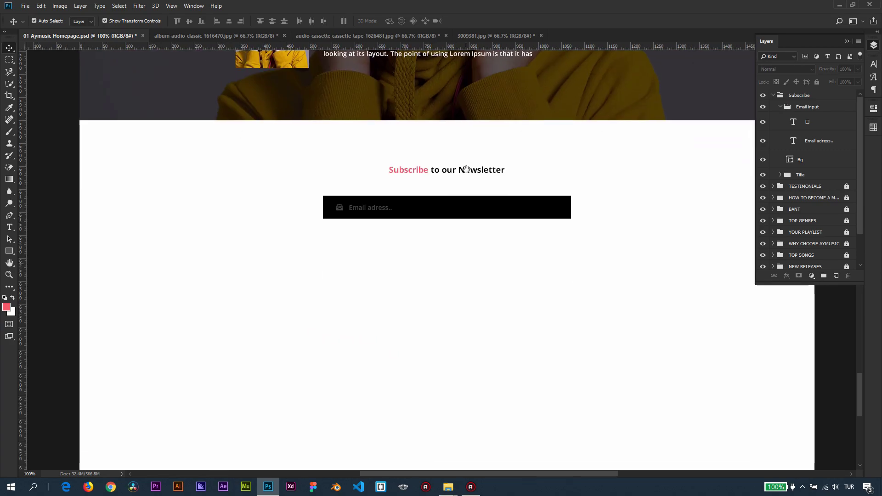
Step: Recolour the "Email adress.." placeholder text with the light grey swatch
click(9, 227)
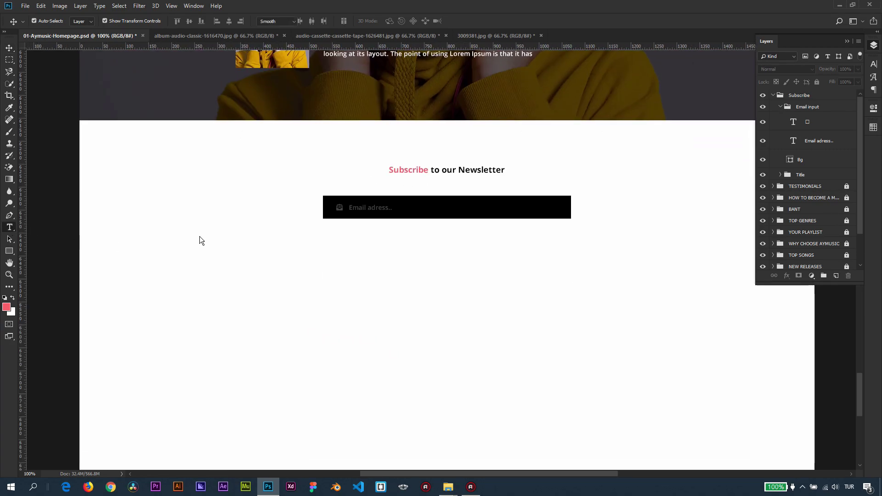
key(ctrl+semicolon)
click(361, 209)
drag(349, 207, 459, 200)
click(872, 132)
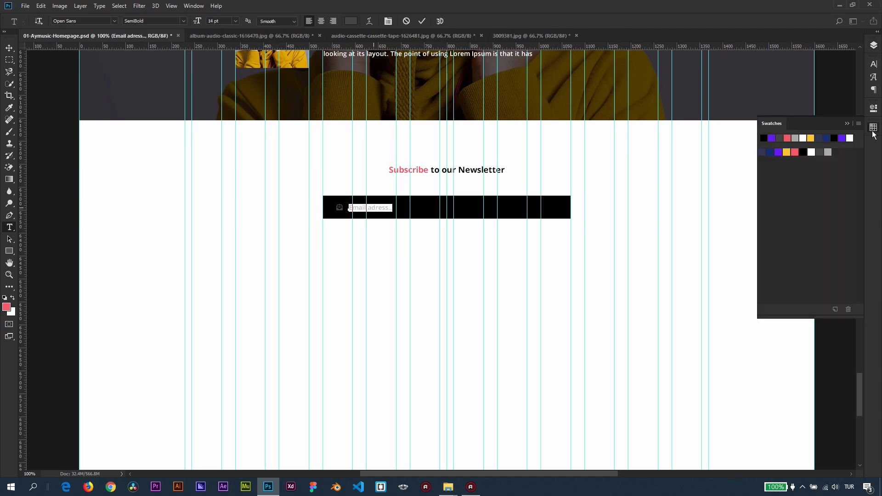
click(829, 152)
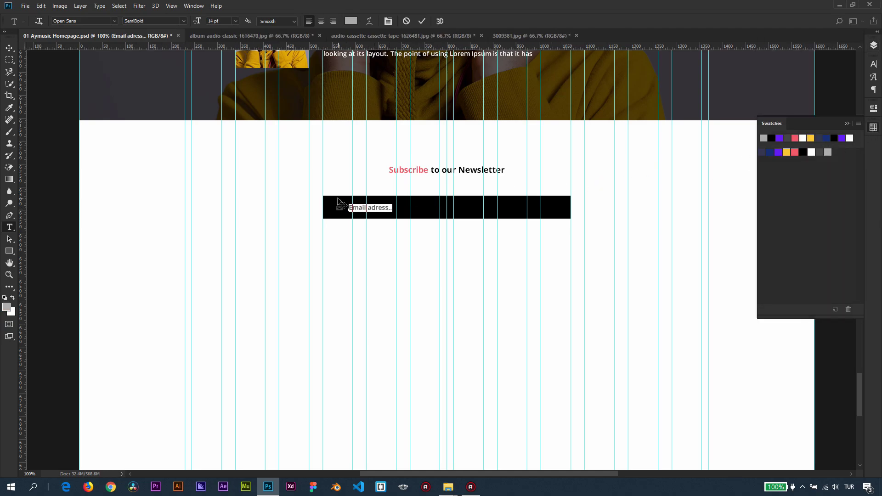
click(9, 226)
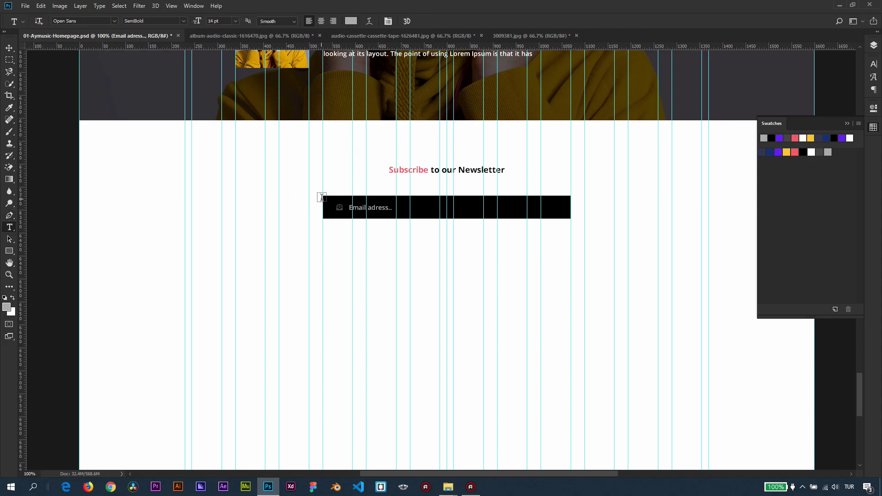
Step: Recolour the envelope icon in the email field with the same light grey as the placeholder text
click(339, 206)
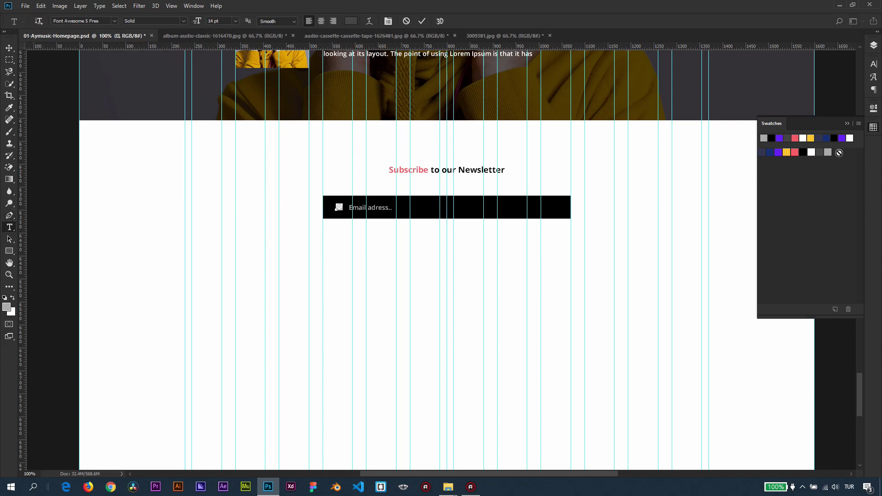
key(alt+BackSpace)
click(10, 47)
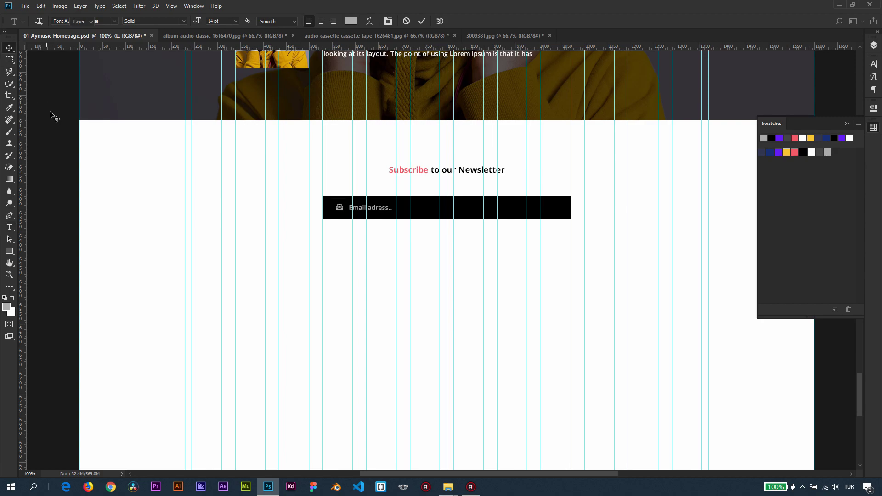
scroll(526, 210, up, 2)
scroll(527, 190, down, 1)
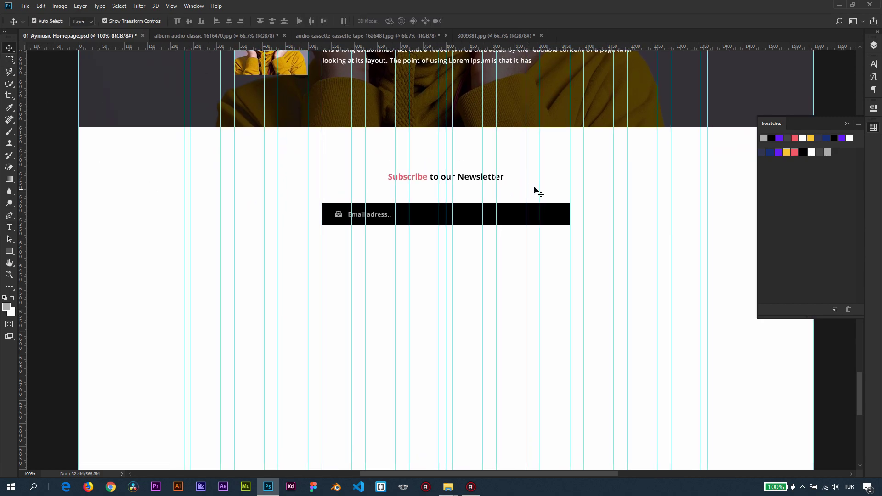
Step: Duplicate the "Email input" group and rename the copy "Email input Hover"
click(873, 45)
click(782, 107)
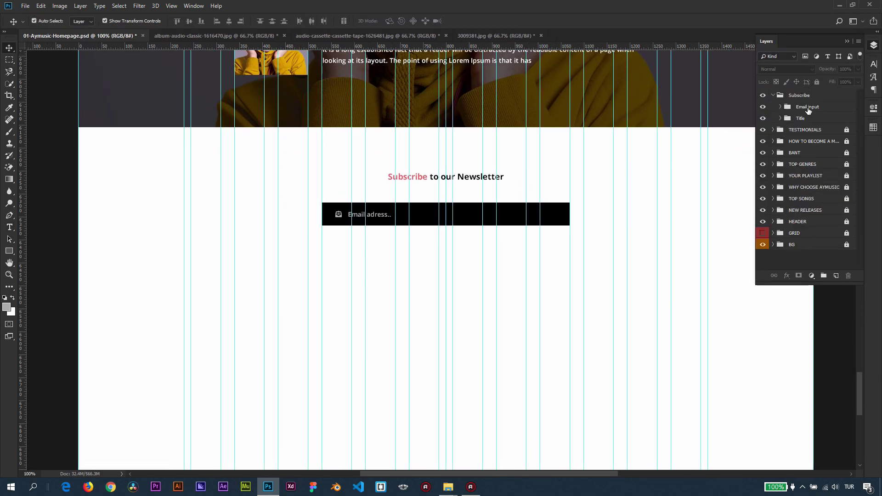
click(808, 108)
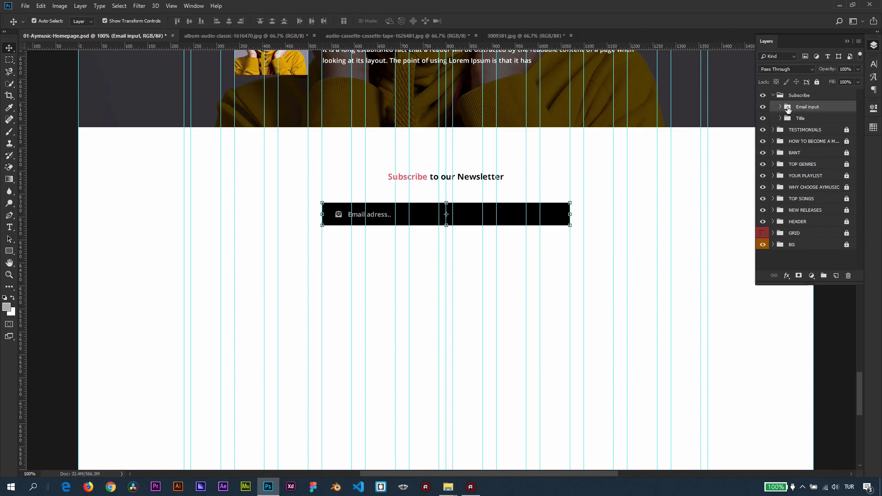
key(ctrl+j)
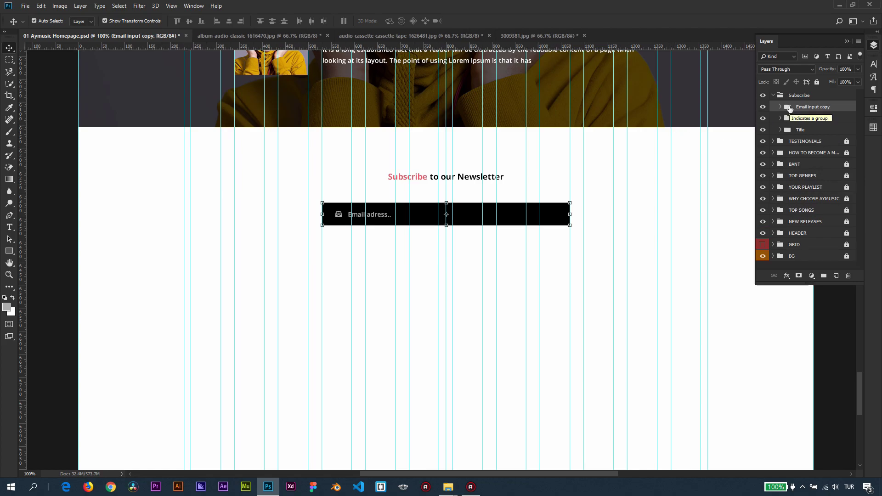
double_click(822, 107)
double_click(826, 107)
text(Hover)
key(Return)
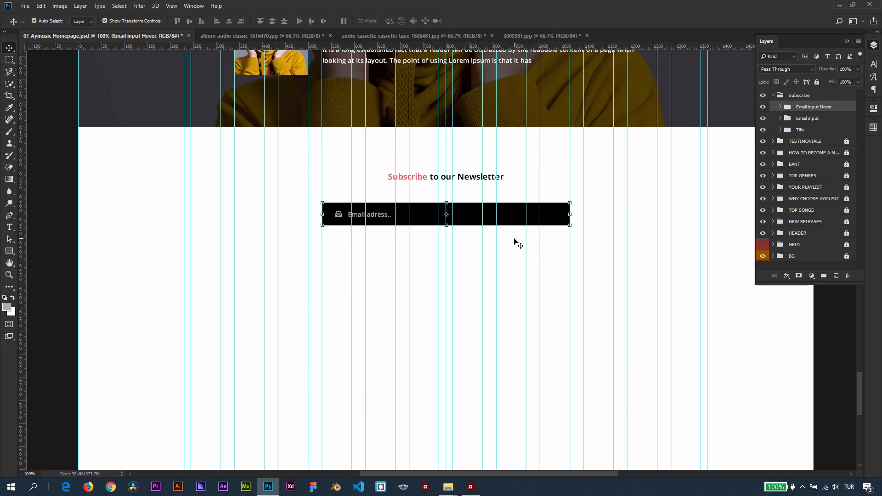
Step: Fill the background rectangle of the "Email input Hover" group with the dark slate-blue swatch after trying purple, white and grey swatches
click(516, 221)
click(9, 250)
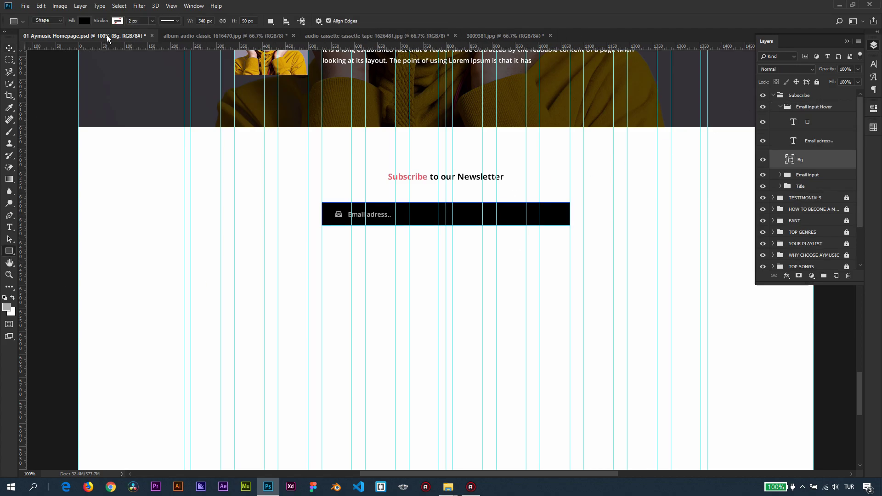
click(85, 21)
click(57, 79)
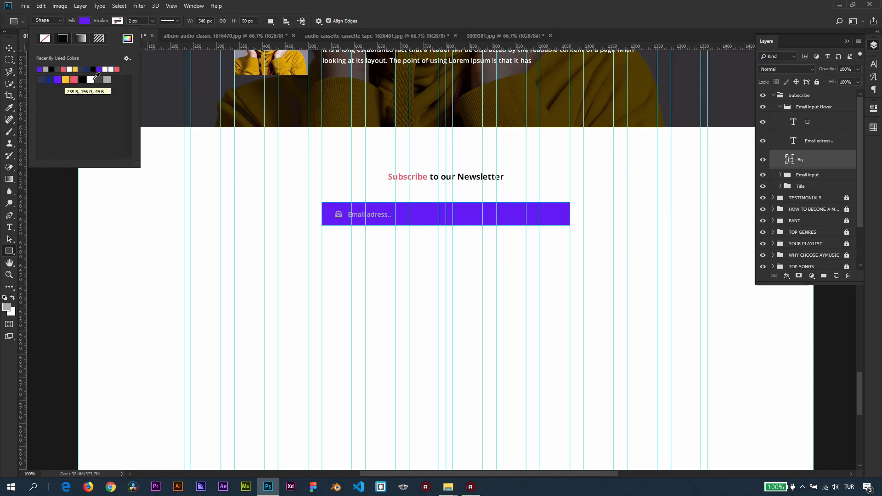
click(91, 79)
click(97, 80)
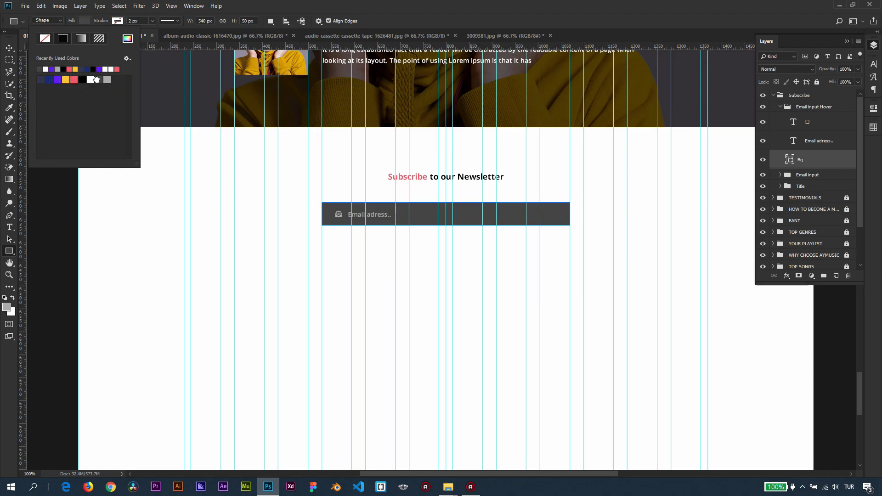
click(107, 79)
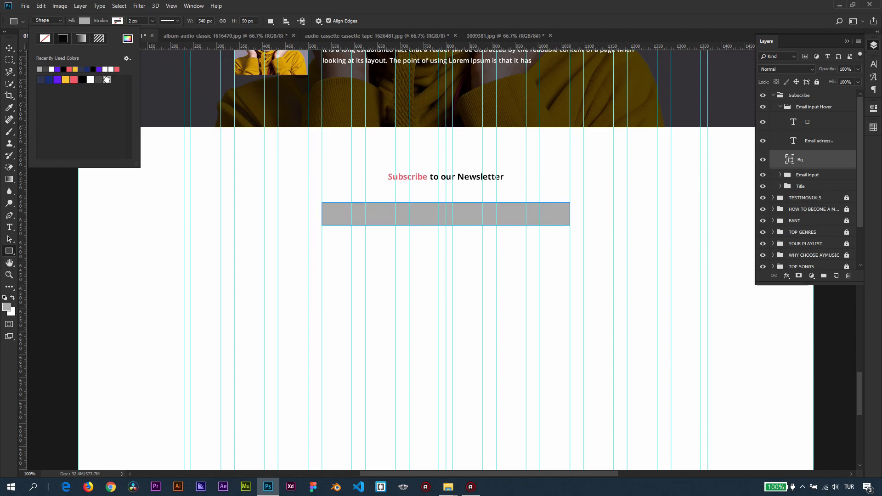
click(48, 79)
click(41, 79)
right_click(43, 79)
key(Escape)
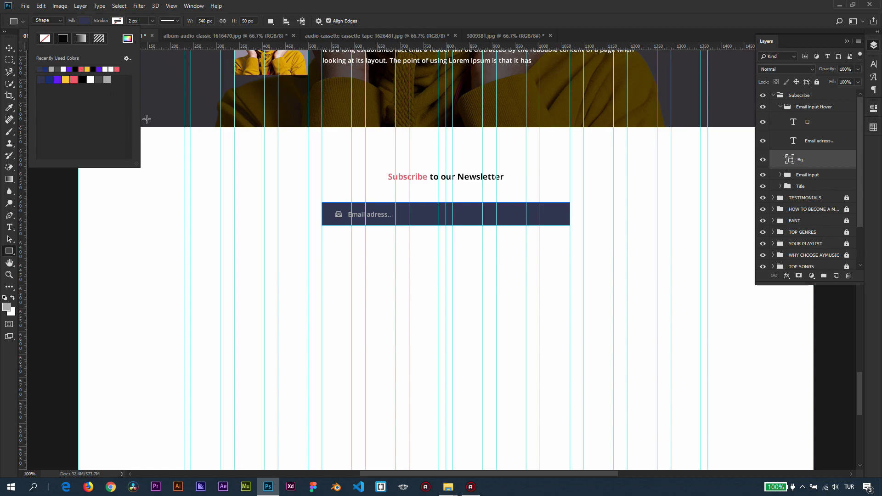
click(6, 55)
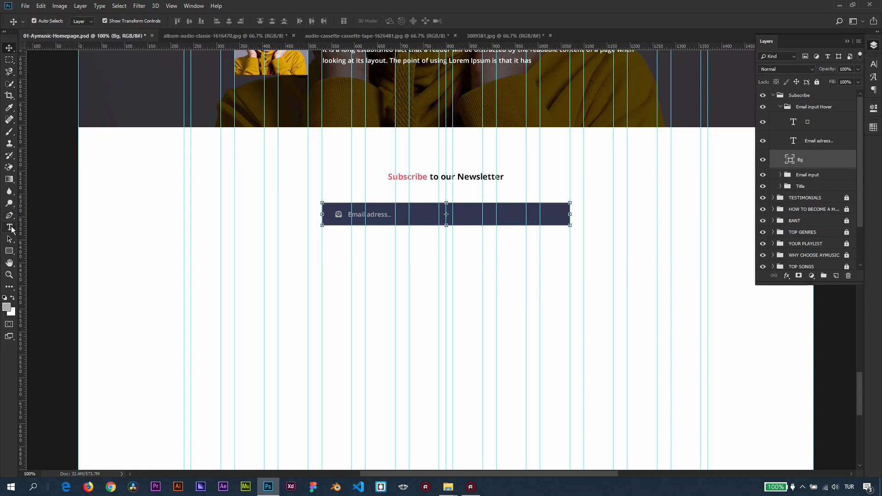
Step: Delete the "Email adress.." placeholder text from the "Email input Hover" group
click(9, 227)
click(357, 215)
click(10, 48)
key(Delete)
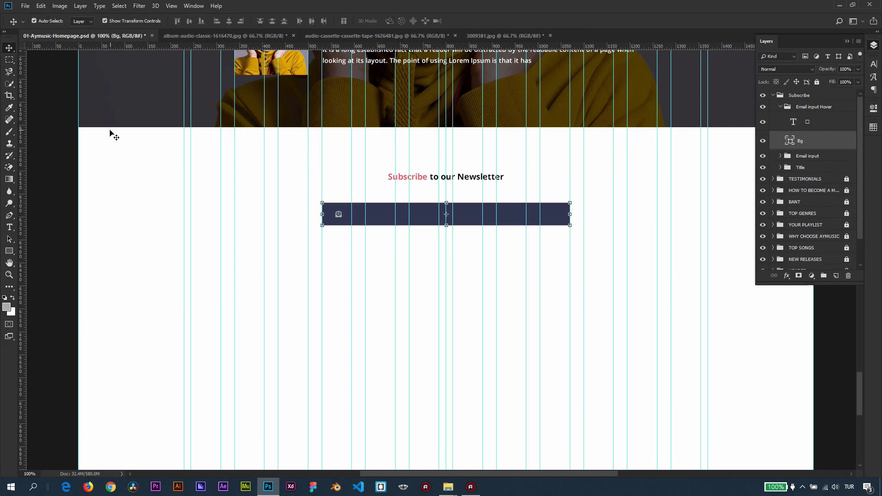
Step: Recolour the envelope icon in the hover field white and check the field without guides
click(10, 227)
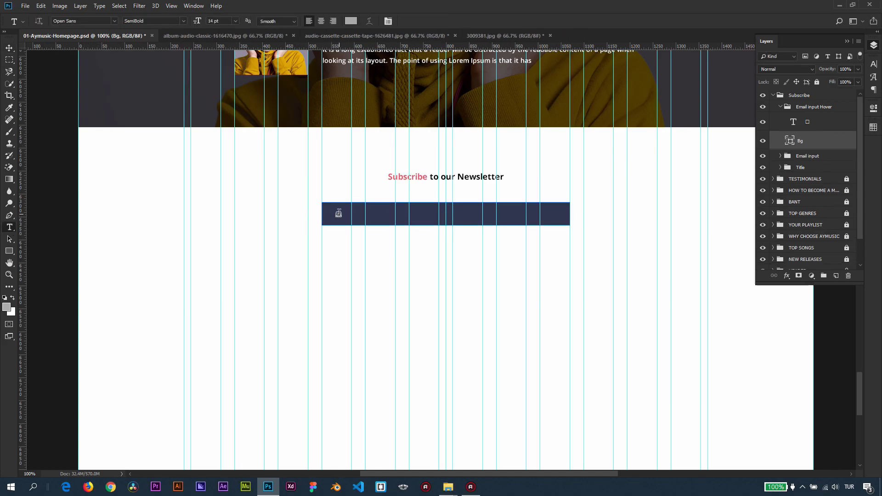
click(338, 214)
click(10, 48)
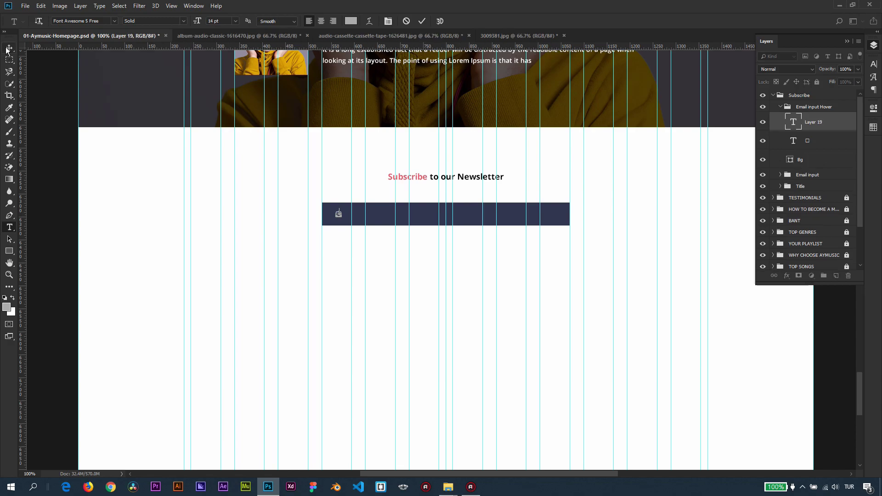
click(9, 226)
click(338, 214)
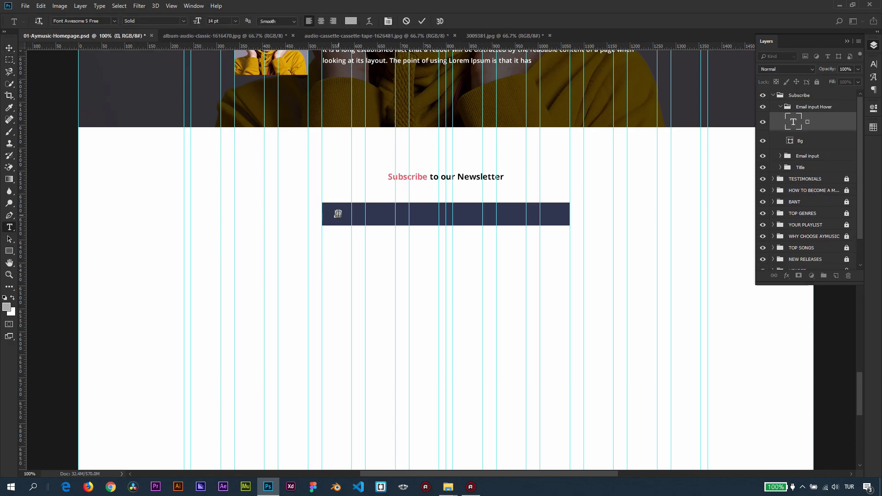
click(873, 127)
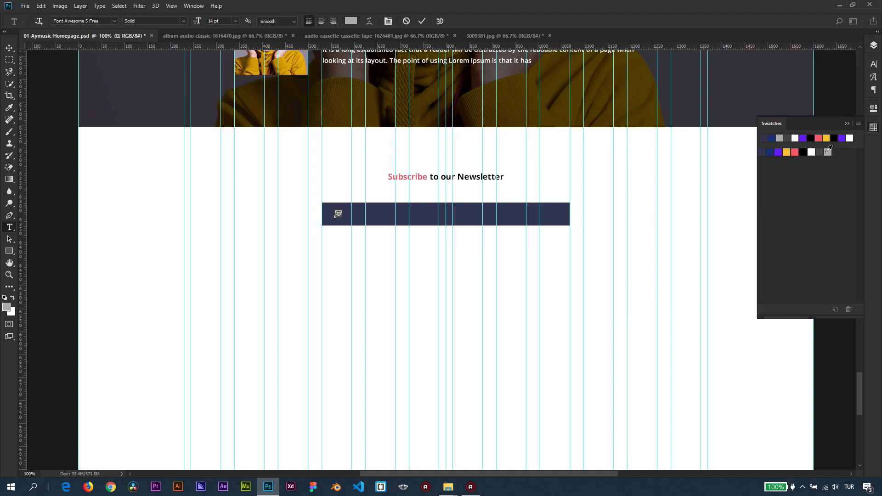
click(812, 153)
click(8, 51)
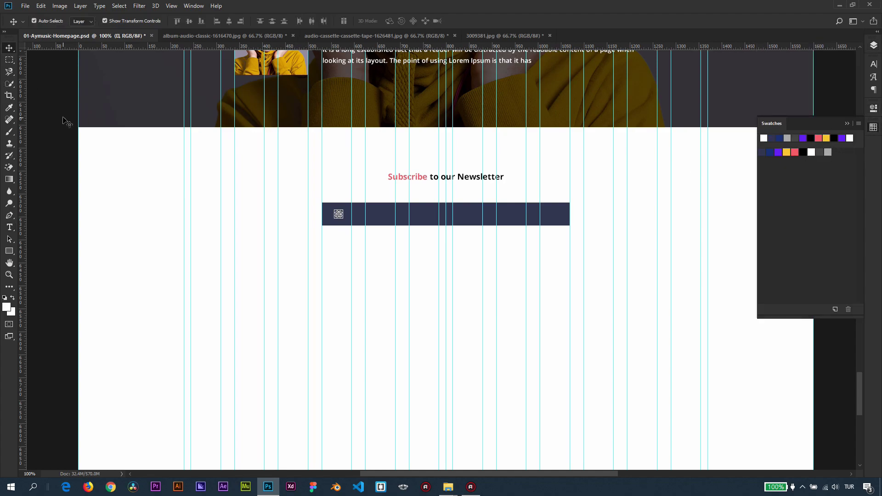
key(ctrl+semicolon)
key(ctrl+semicolon)
key(ctrl+semicolon)
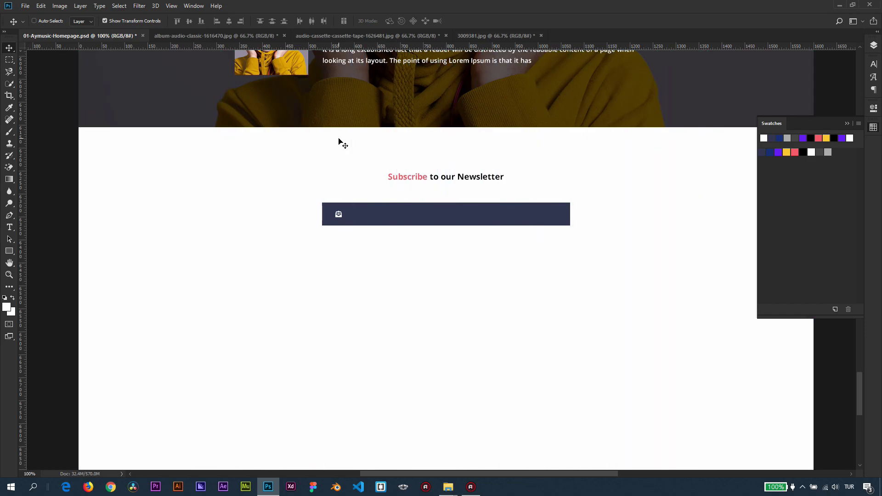
key(ctrl+semicolon)
Step: Collapse the "Email input Hover" group and hide it after toggling its visibility to compare it with the normal field
click(873, 45)
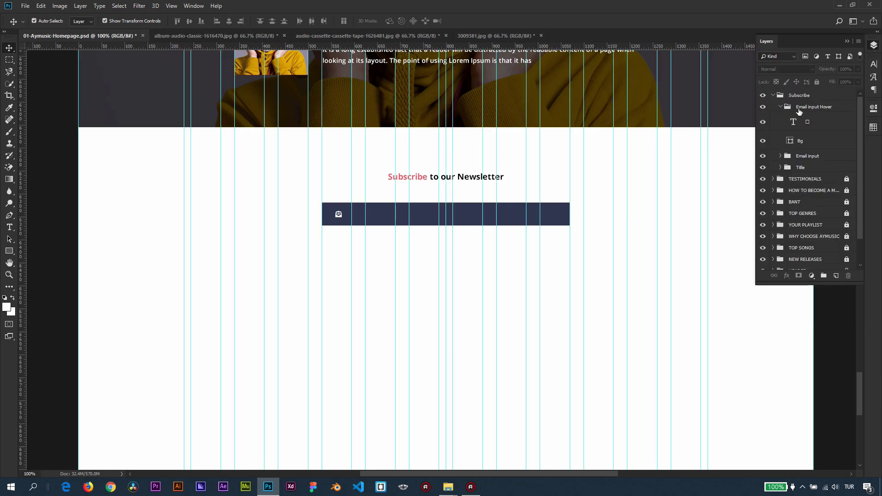
click(781, 107)
click(775, 107)
click(762, 107)
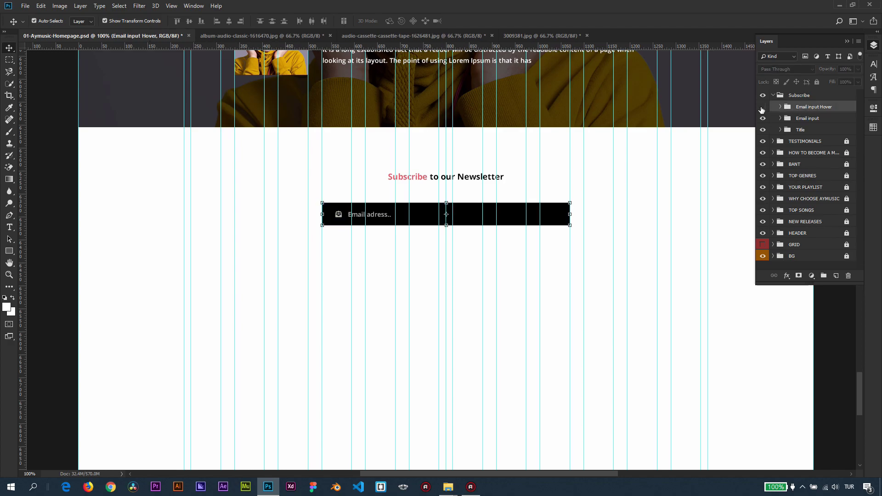
click(762, 107)
click(762, 108)
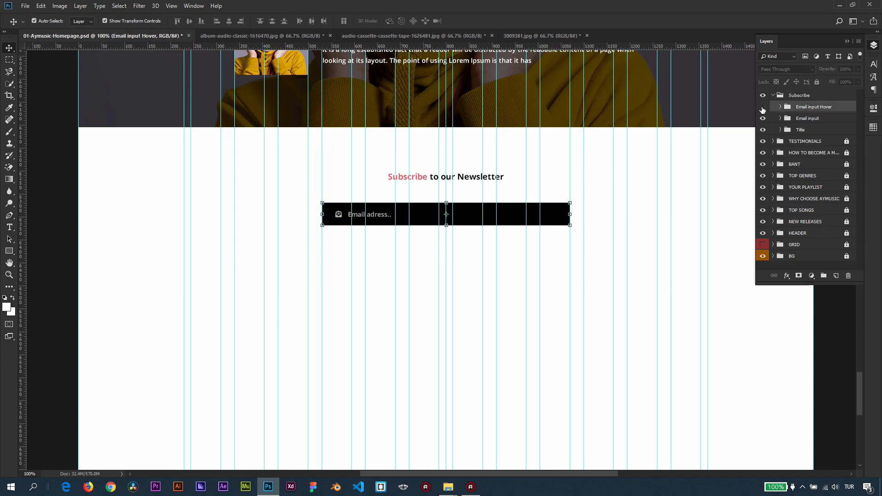